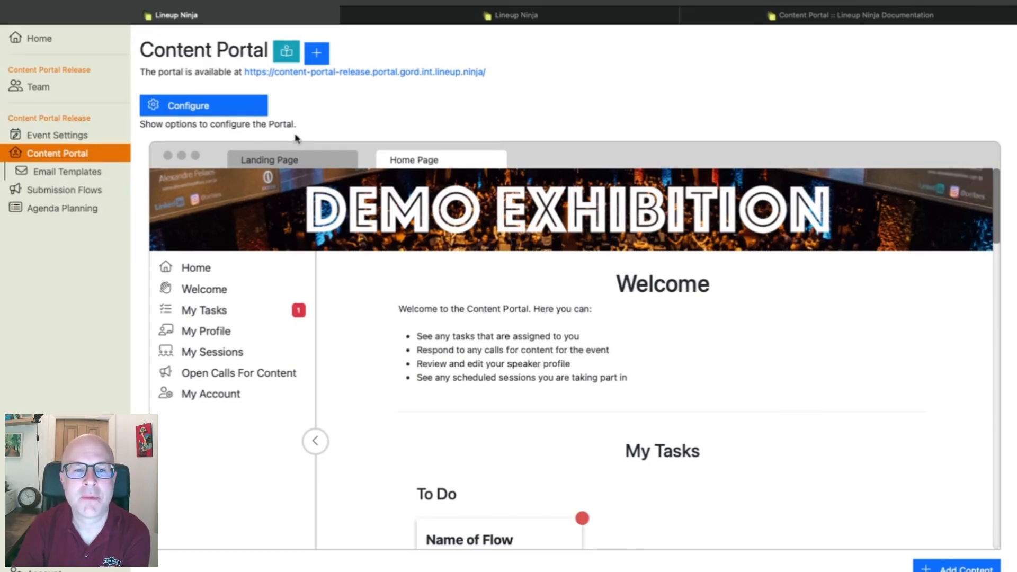
Preview the portal's Landing Page and examine the Welcome and My Tasks sections of its Home Page.
click(284, 158)
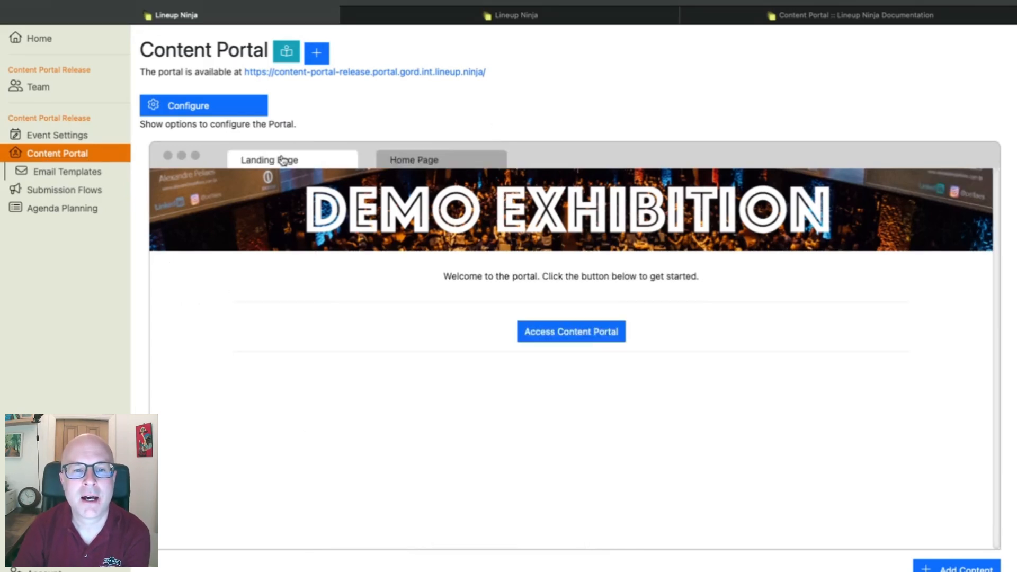
click(457, 161)
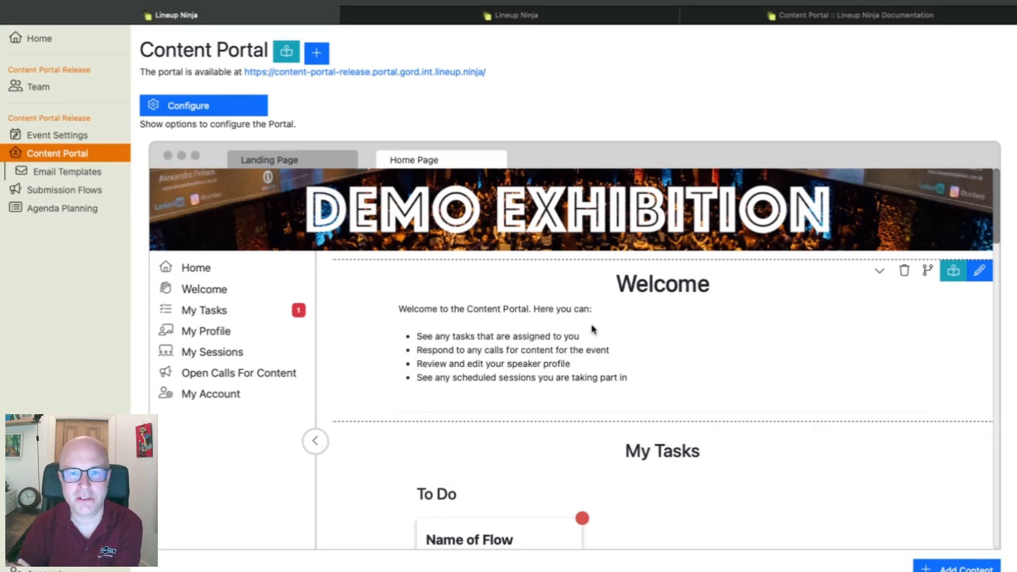
scroll(597, 375, down, 1)
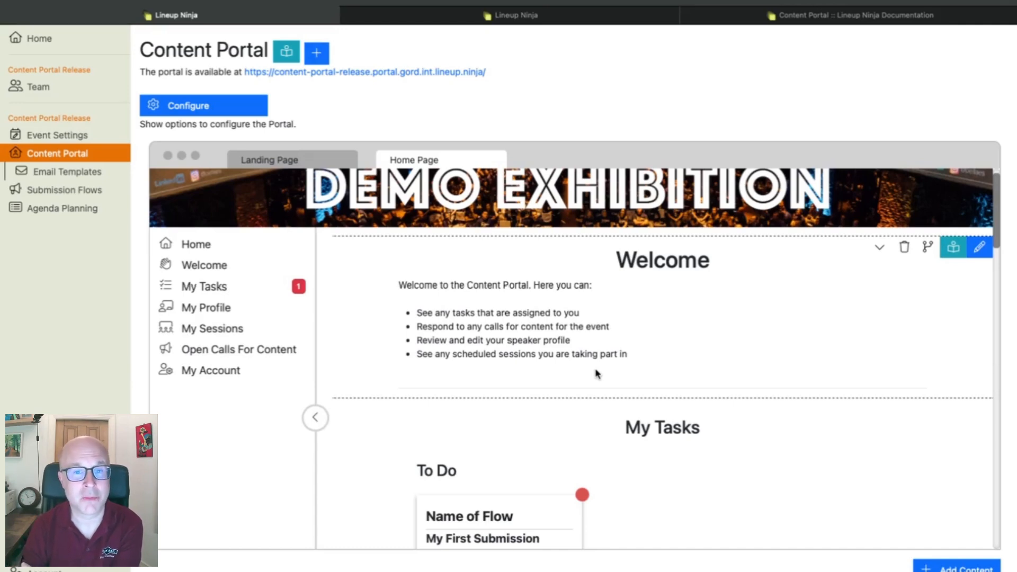
scroll(597, 374, down, 5)
scroll(597, 374, down, 1)
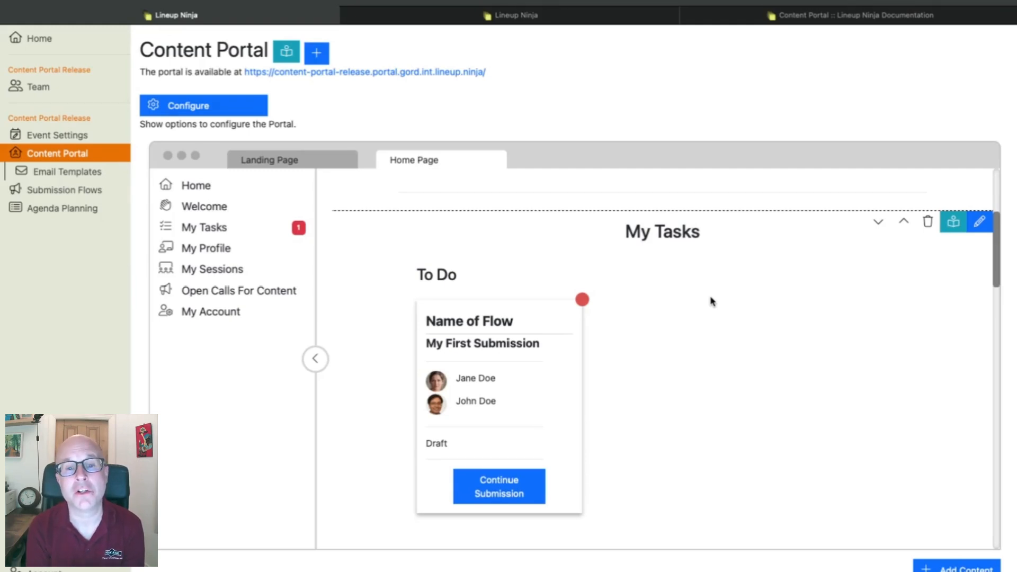
scroll(711, 301, down, 5)
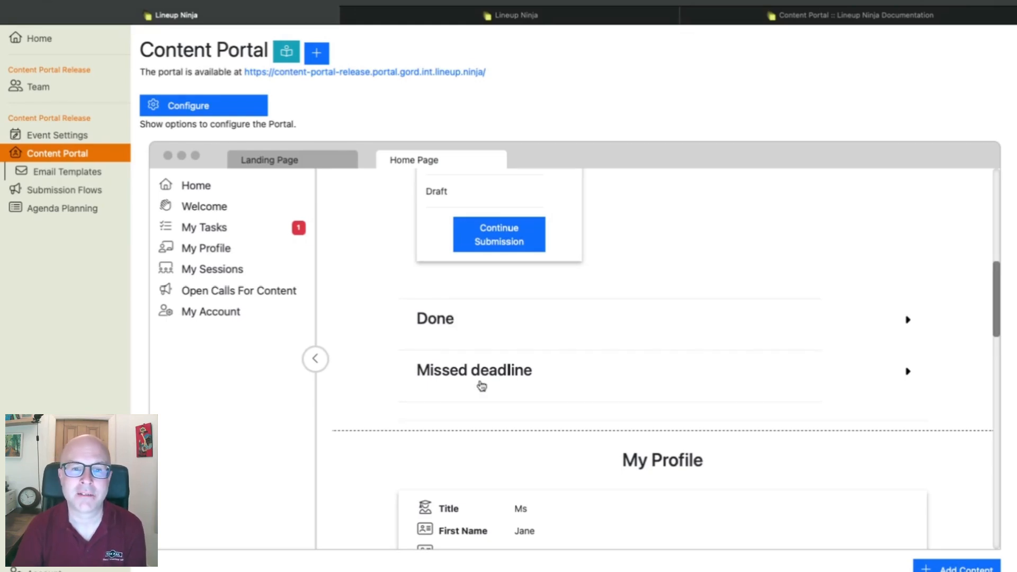
Examine the speaker fields in the My Profile section of the Home Page preview, down to the profile picture area.
scroll(482, 385, down, 4)
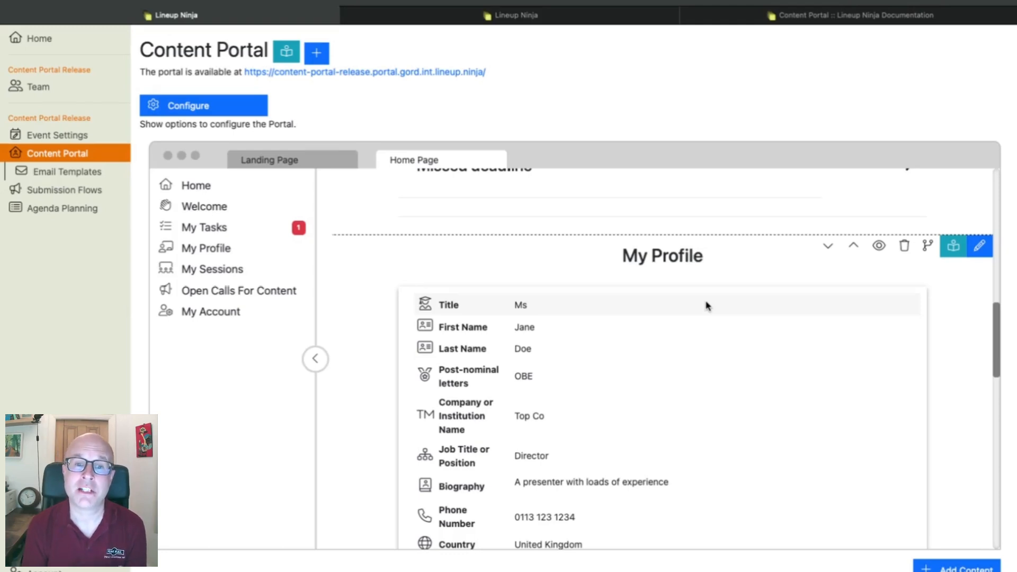
scroll(708, 305, down, 1)
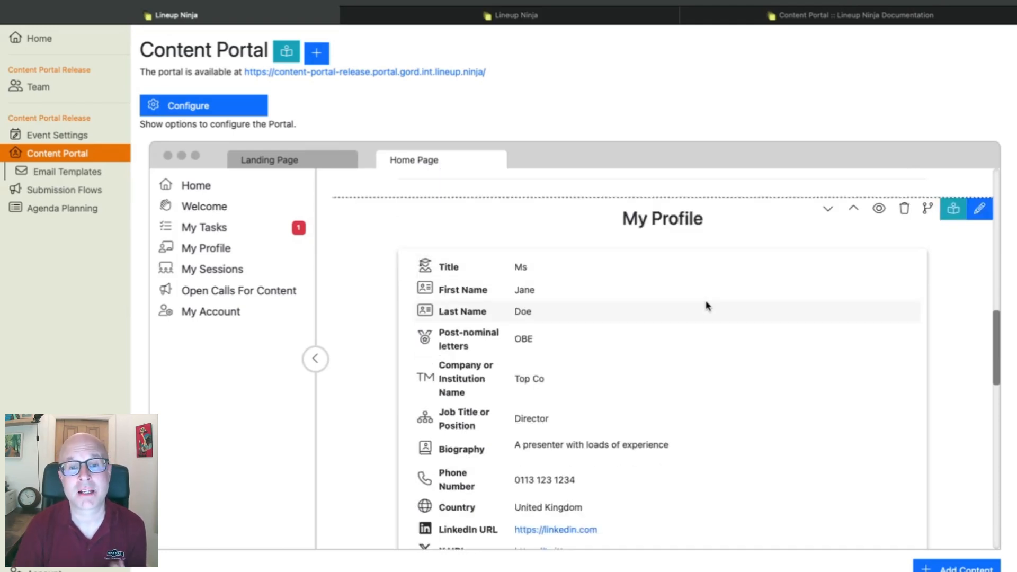
scroll(708, 306, down, 5)
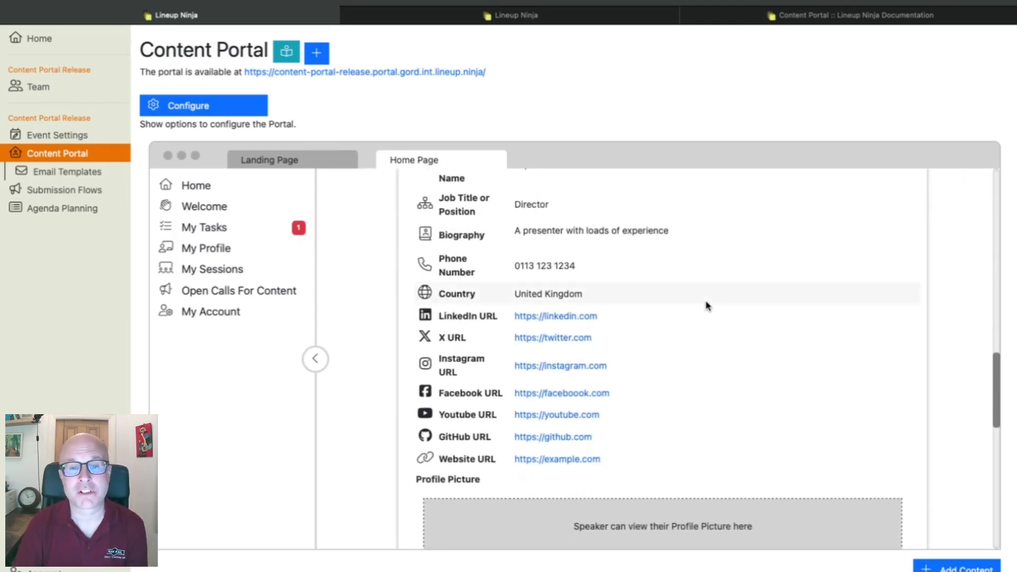
scroll(707, 305, down, 2)
scroll(717, 345, up, 5)
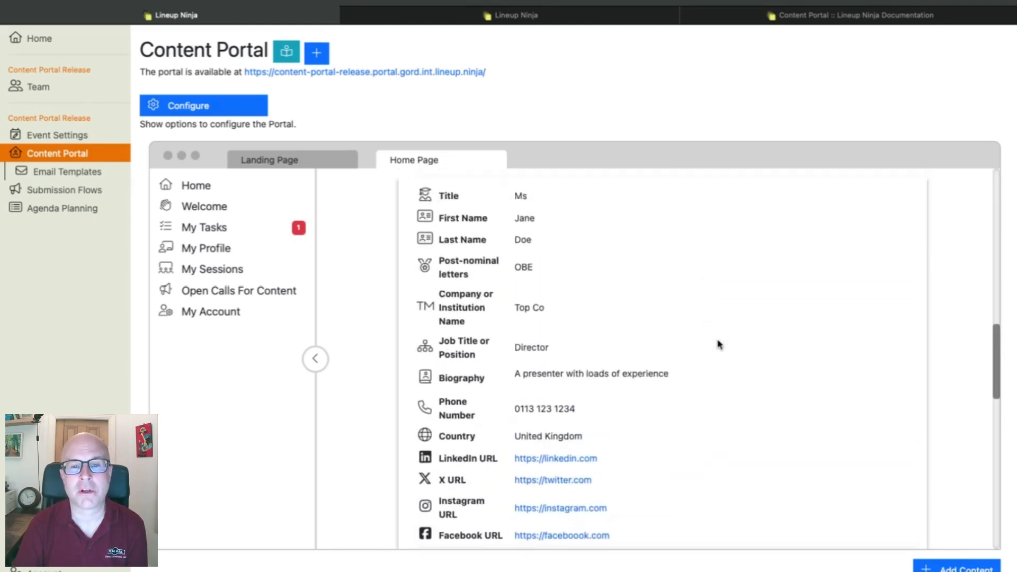
scroll(717, 344, up, 4)
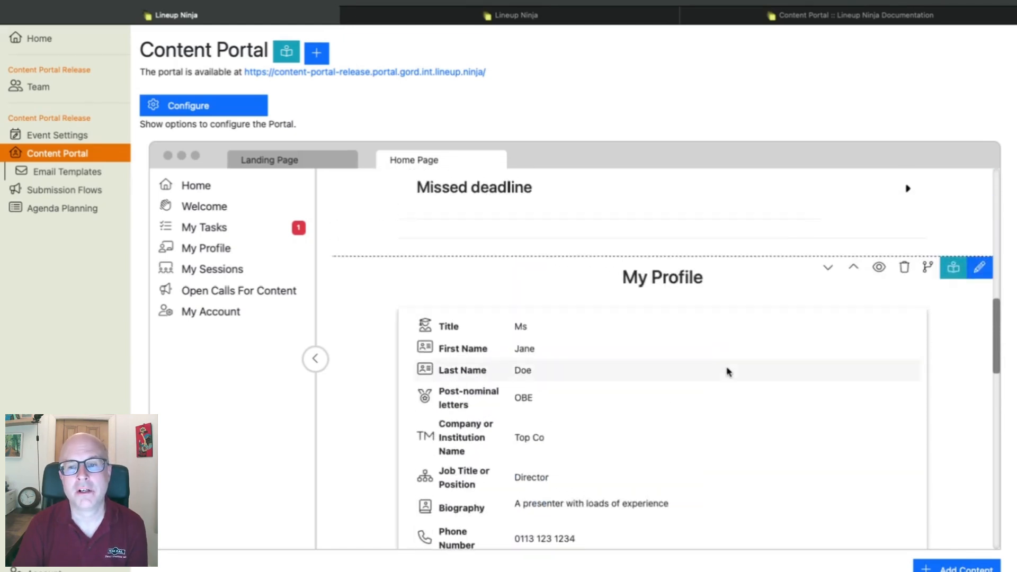
Open the My Profile section's settings, examine the Required, Optional, View Only and Hidden choices per field, and close them without saving.
click(979, 275)
scroll(578, 374, down, 5)
scroll(577, 374, down, 1)
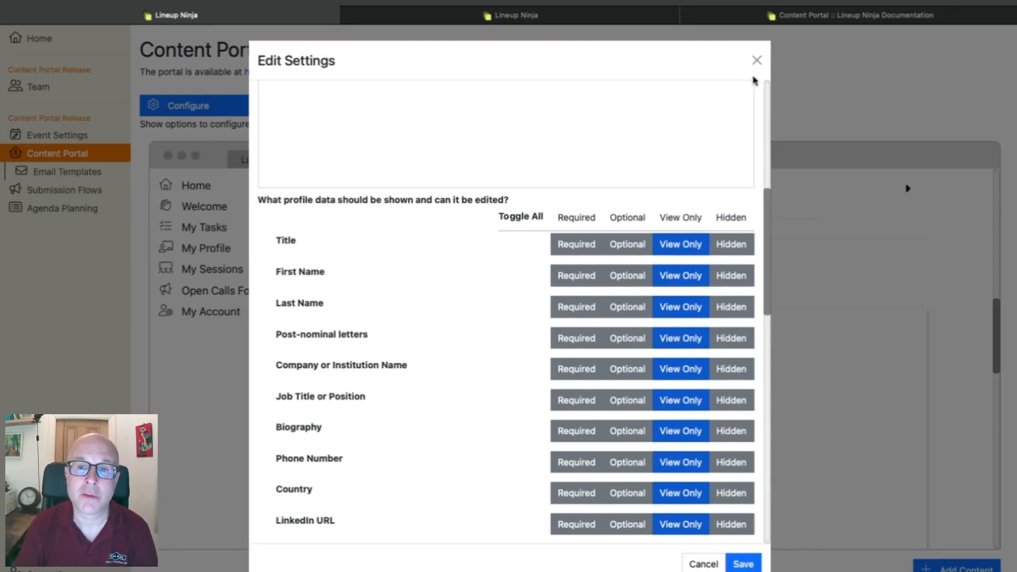
click(757, 60)
Examine the My Sessions and Open Calls For Content sections of the Home Page preview.
scroll(643, 363, down, 1)
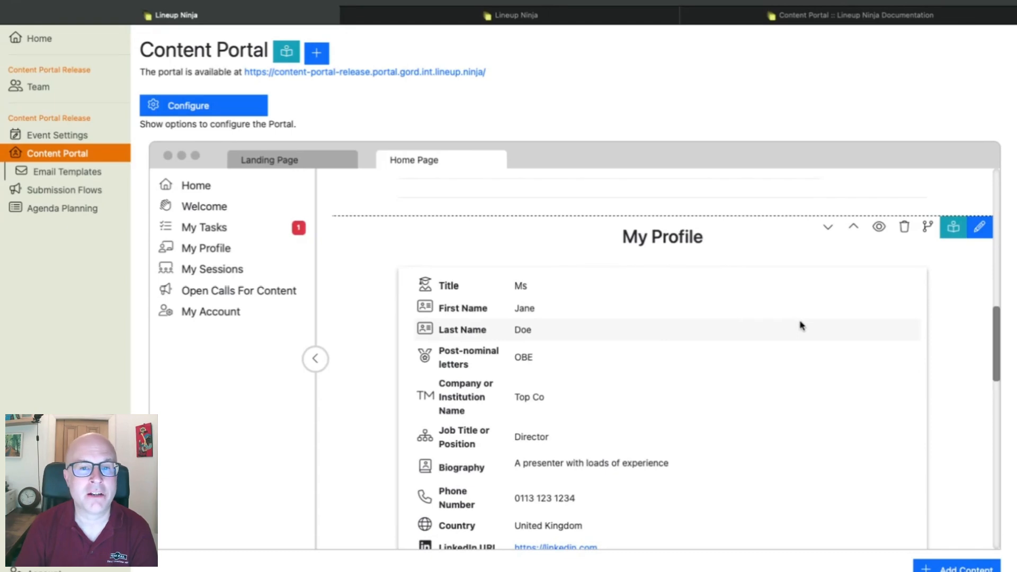
scroll(800, 325, down, 10)
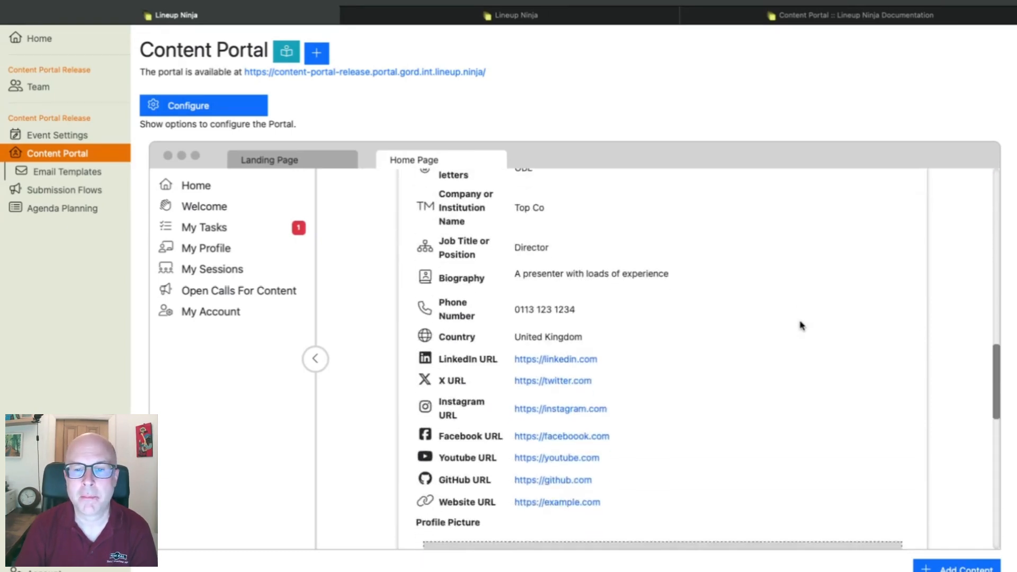
scroll(801, 325, down, 1)
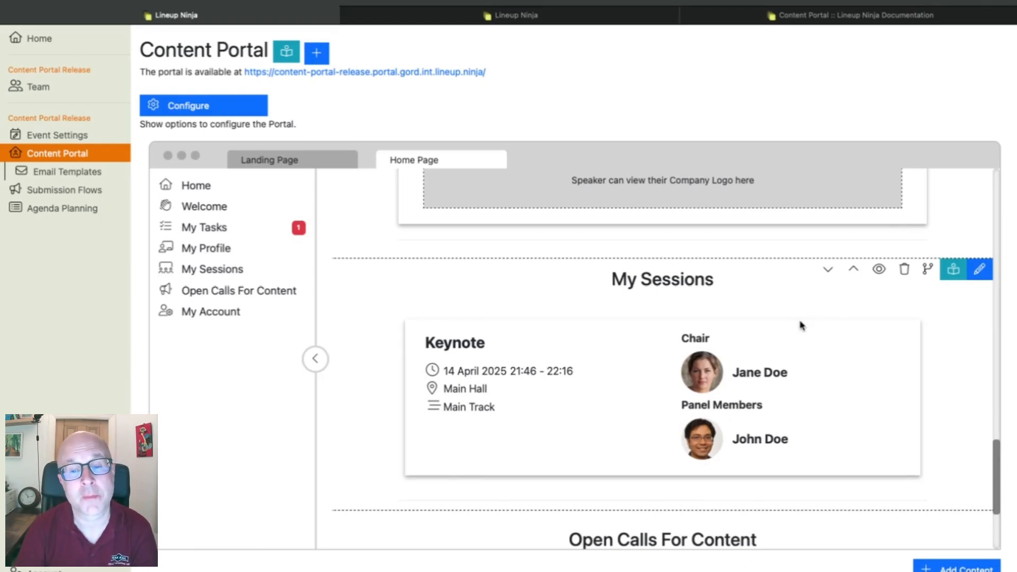
scroll(800, 325, down, 3)
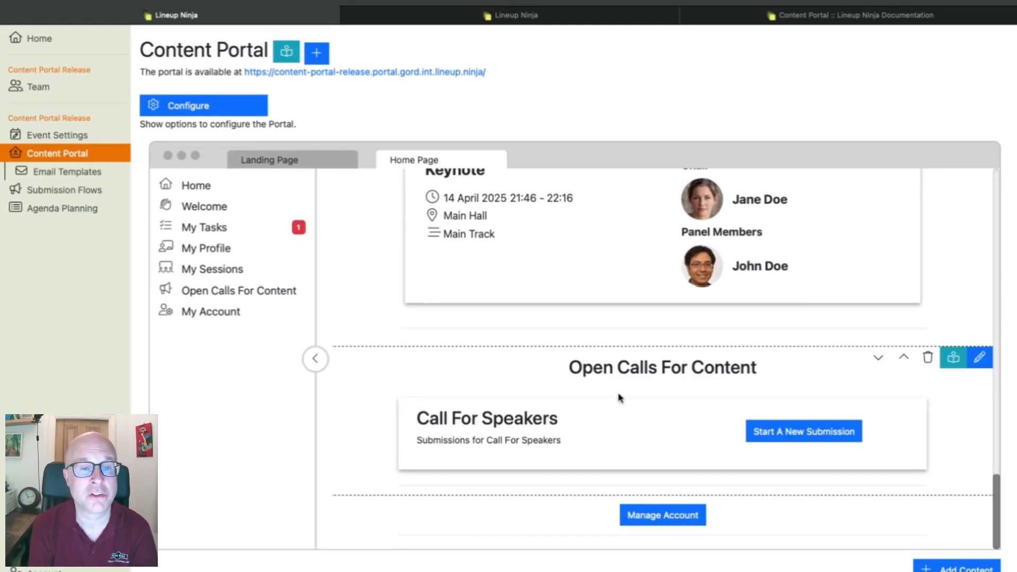
scroll(619, 398, up, 10)
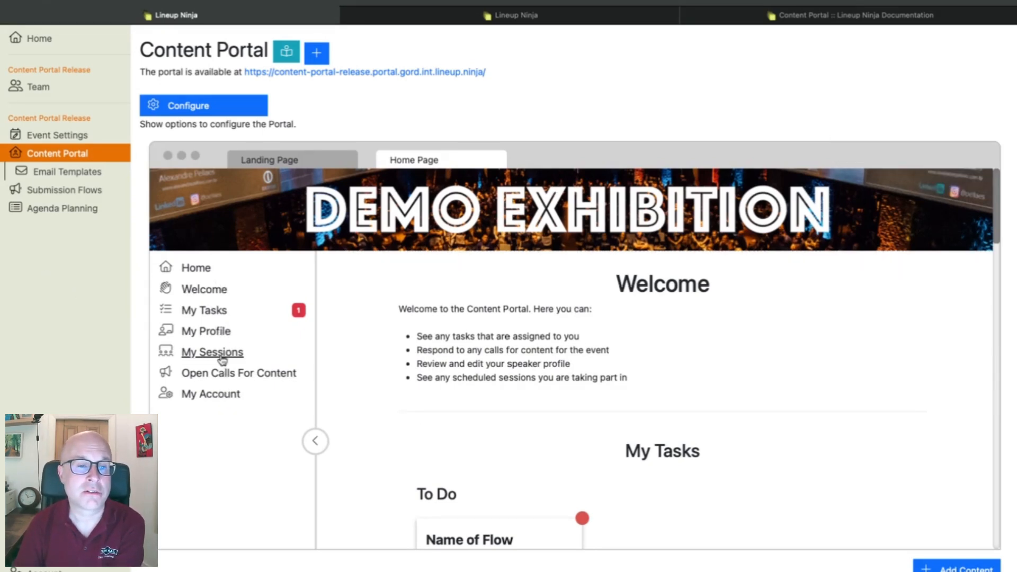
Try the preview's own navigation links to My Profile, My Sessions and My Tasks, and examine the sample To Do submission.
click(203, 332)
click(224, 269)
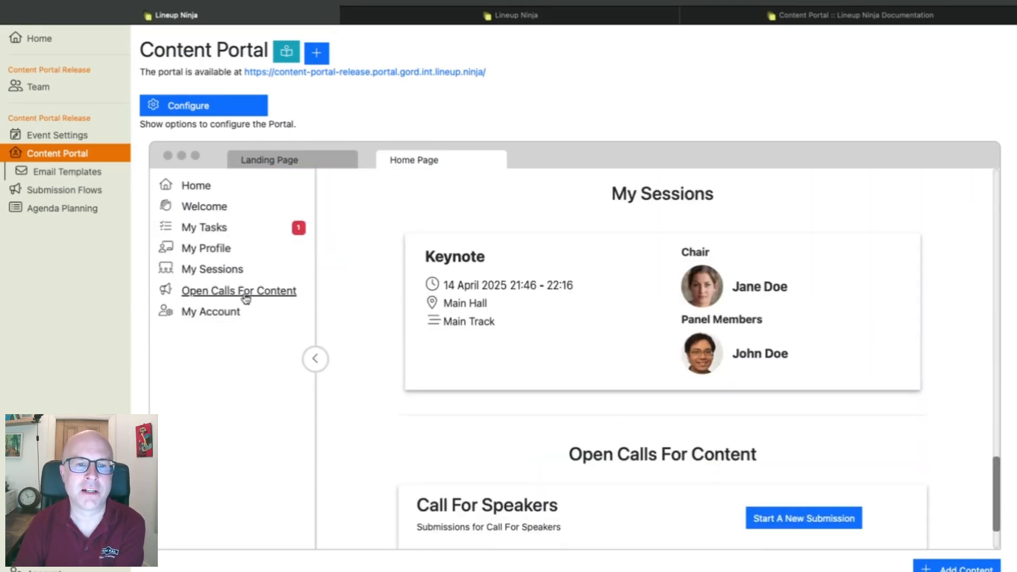
click(243, 229)
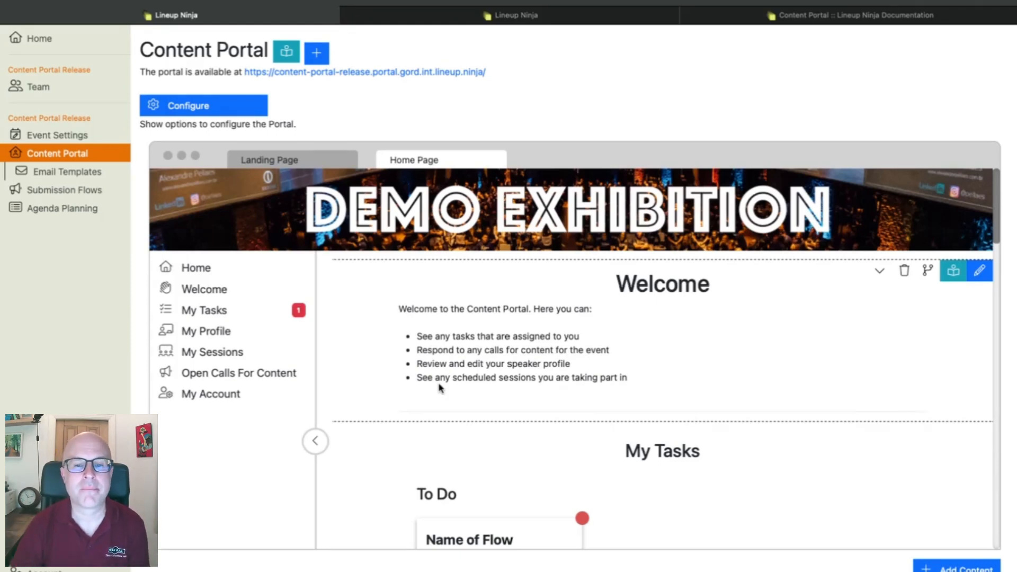
scroll(438, 388, down, 3)
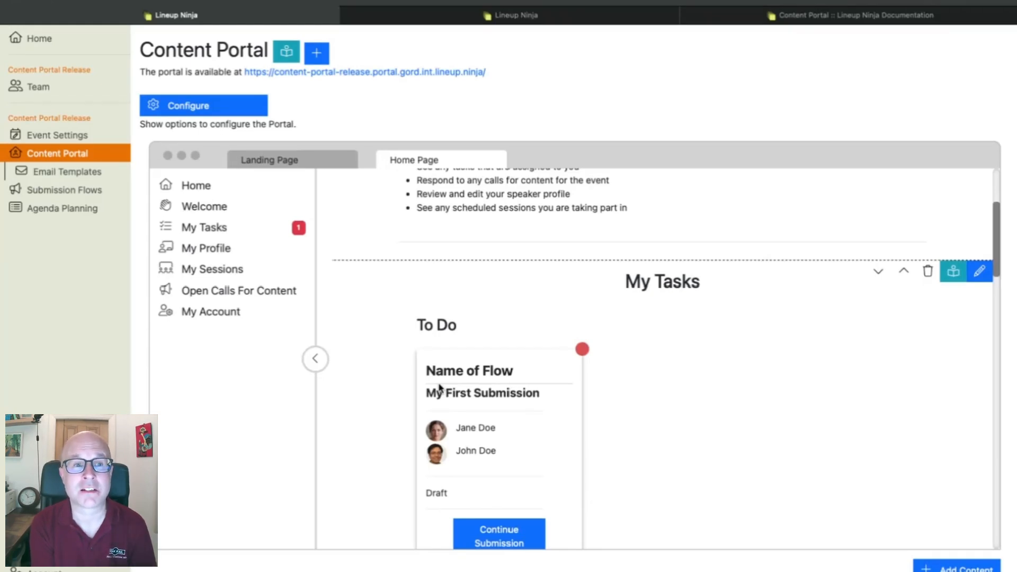
scroll(439, 387, down, 2)
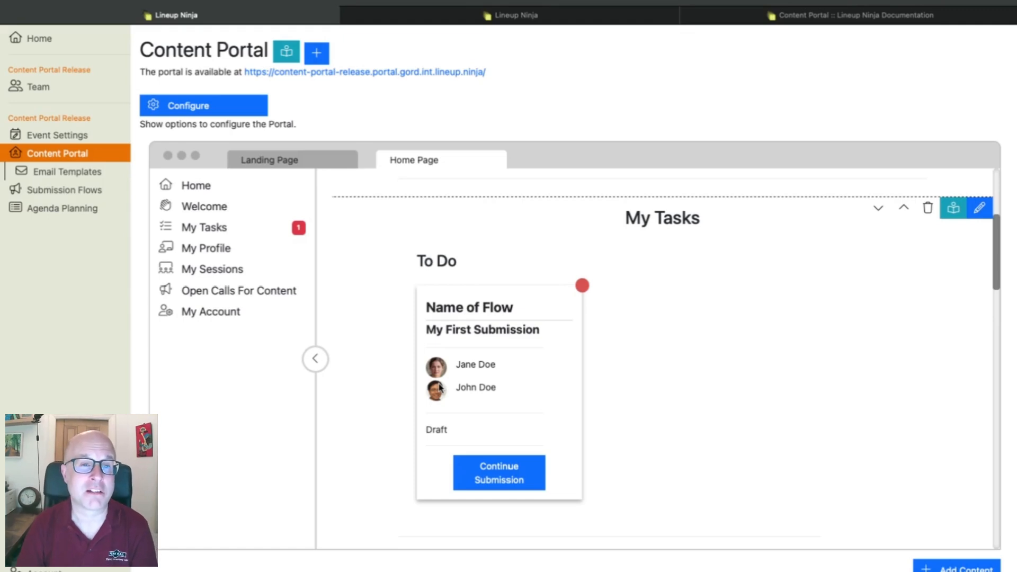
Open the configuration of the Call For Speakers submission flow.
click(79, 191)
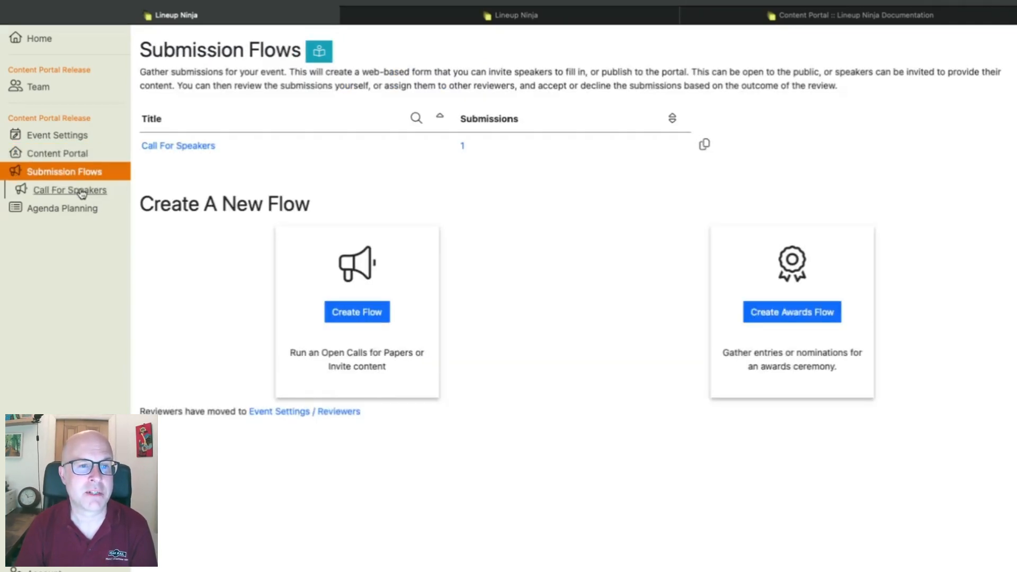
click(208, 145)
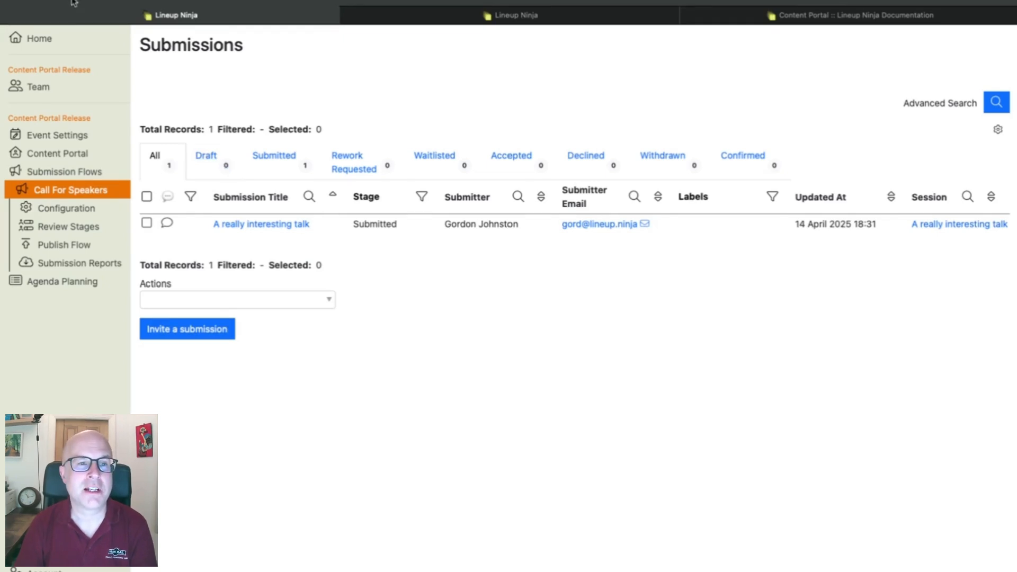
key(alt+Left)
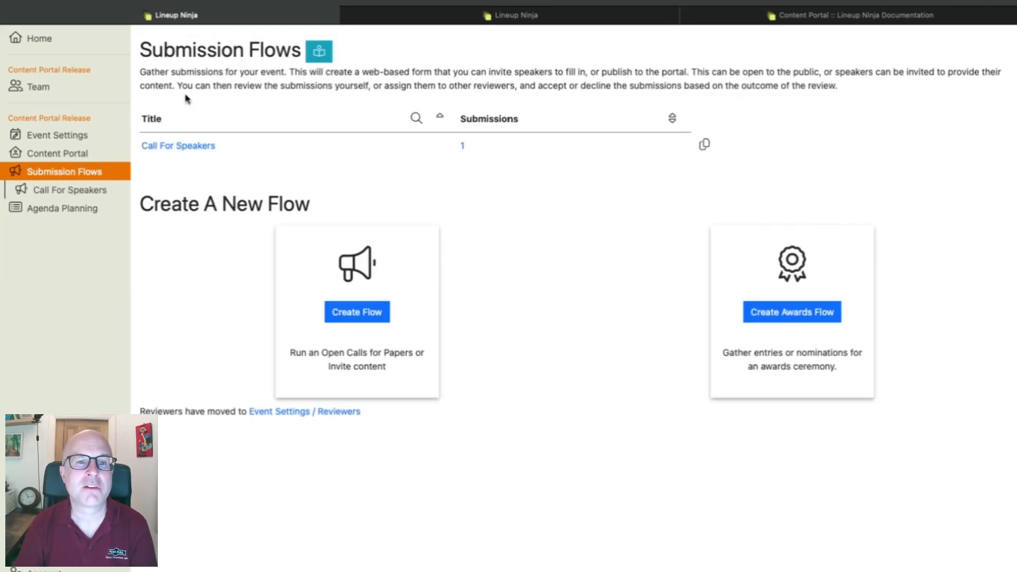
click(182, 145)
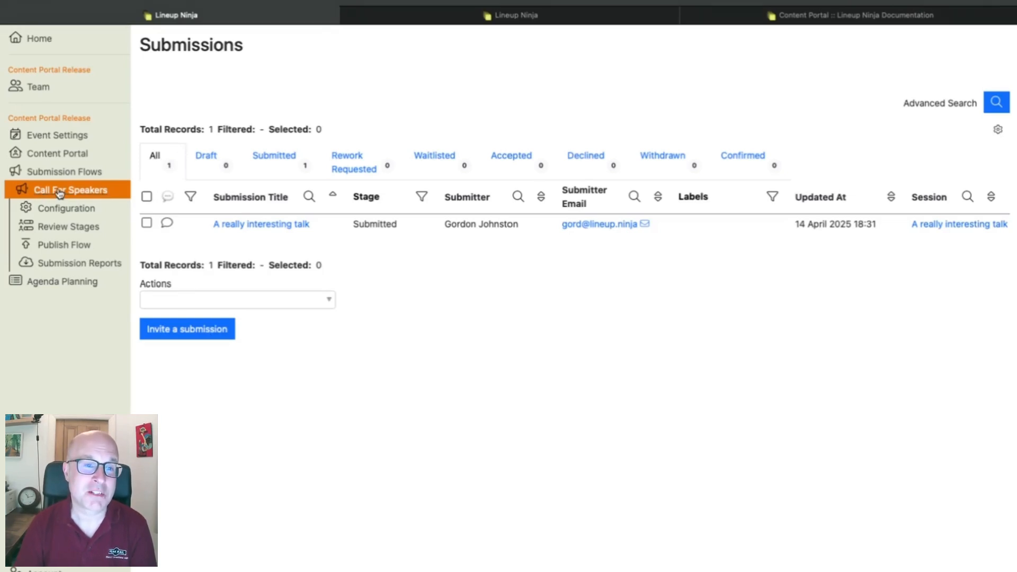
click(61, 208)
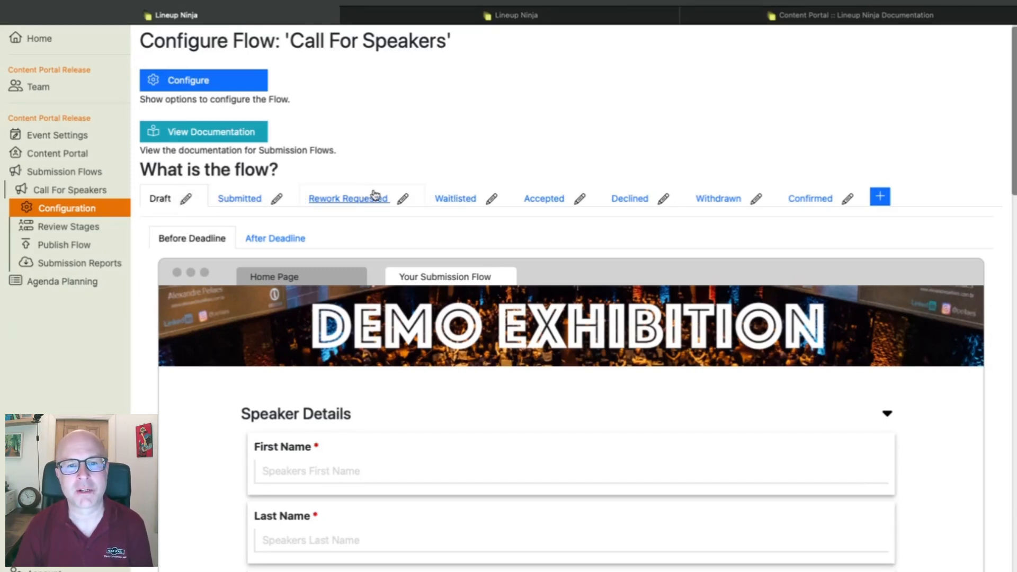
Examine the Speaker Details form that submitters fill in during the flow's Draft stage.
scroll(243, 430, down, 3)
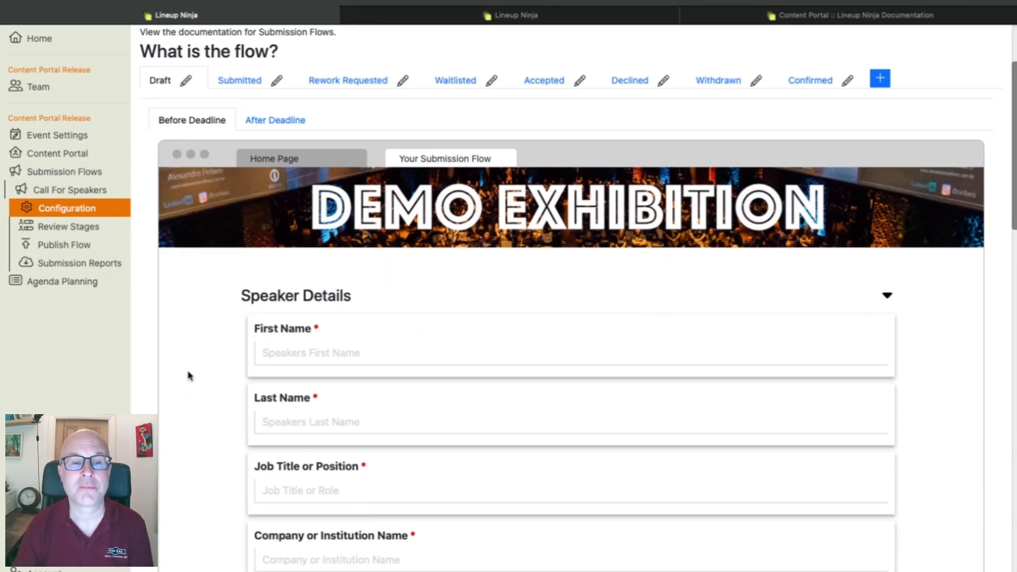
scroll(189, 377, down, 1)
scroll(370, 447, down, 15)
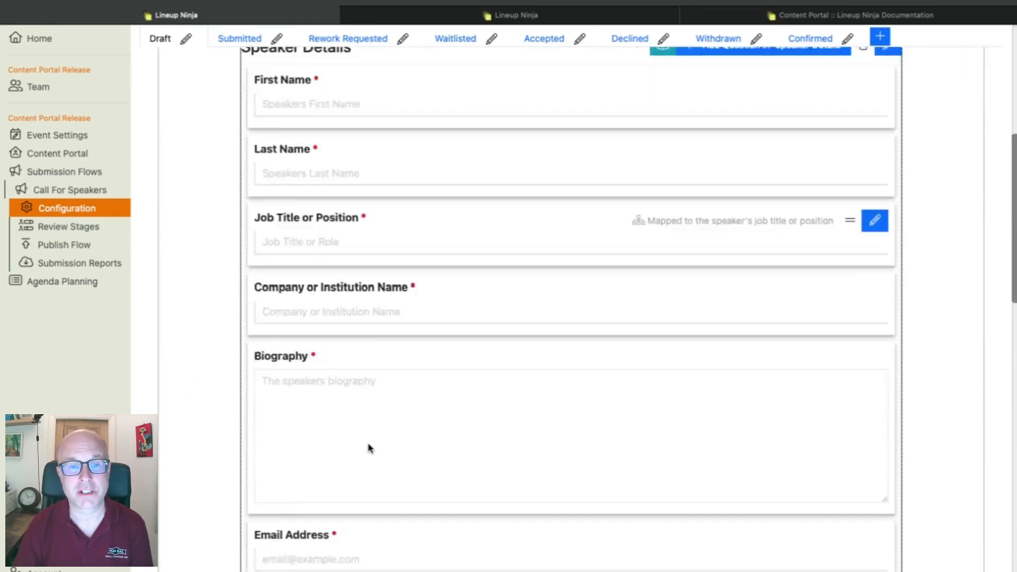
scroll(370, 448, down, 4)
scroll(370, 448, up, 20)
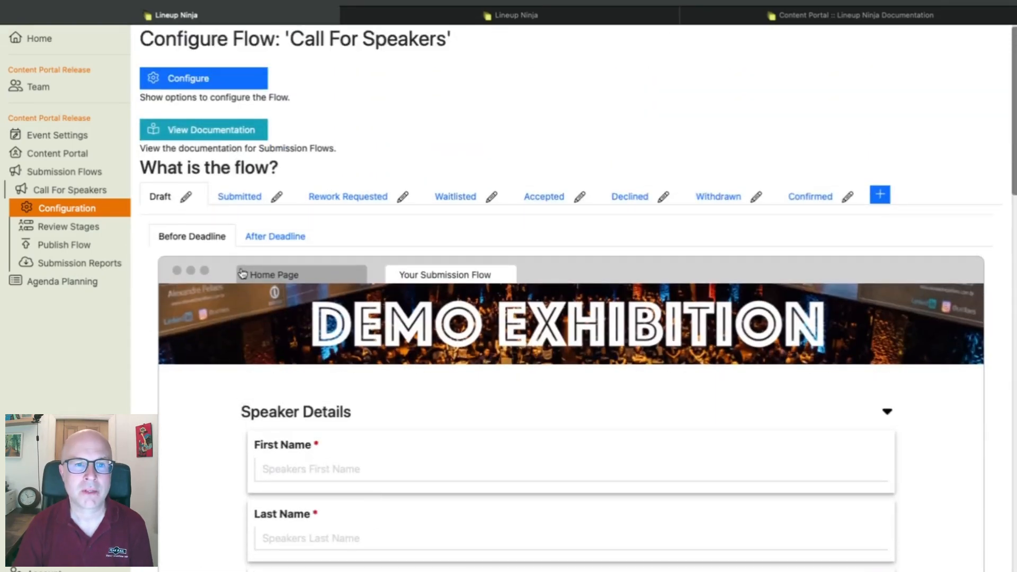
Show the flow's Submitted stage and examine how the submitter's answers are presented there.
click(238, 195)
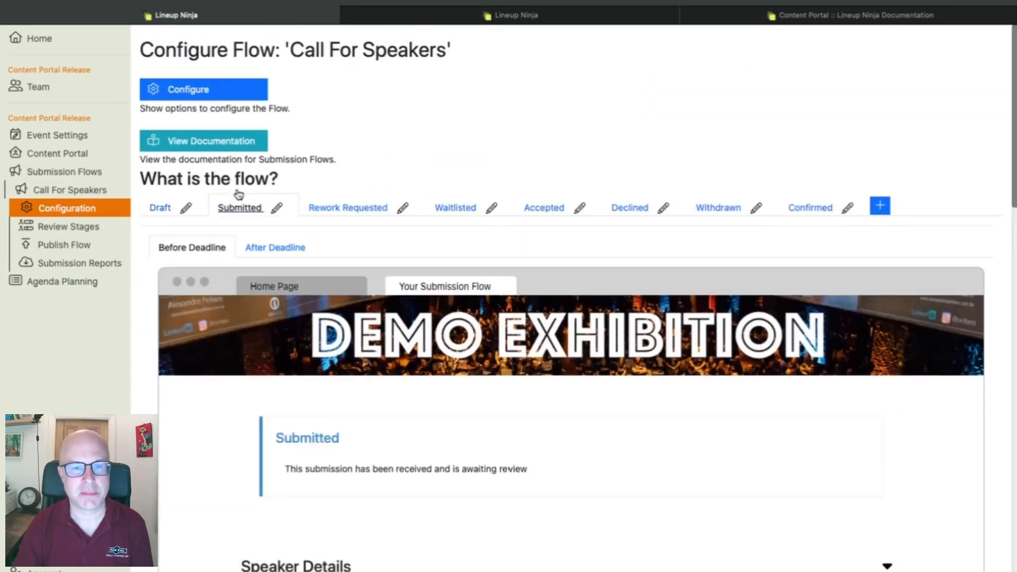
scroll(228, 459, down, 5)
scroll(227, 459, down, 5)
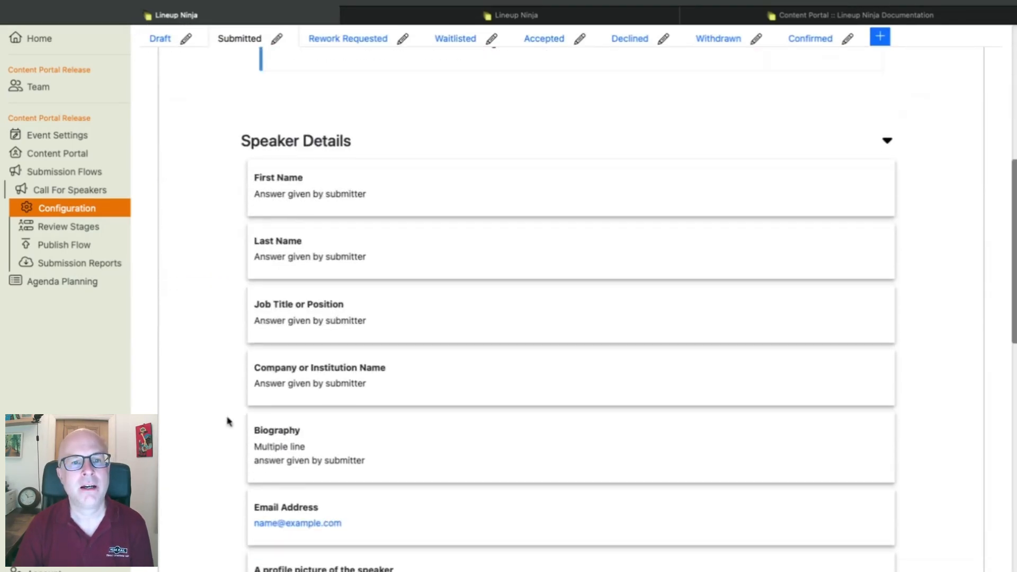
scroll(399, 464, down, 6)
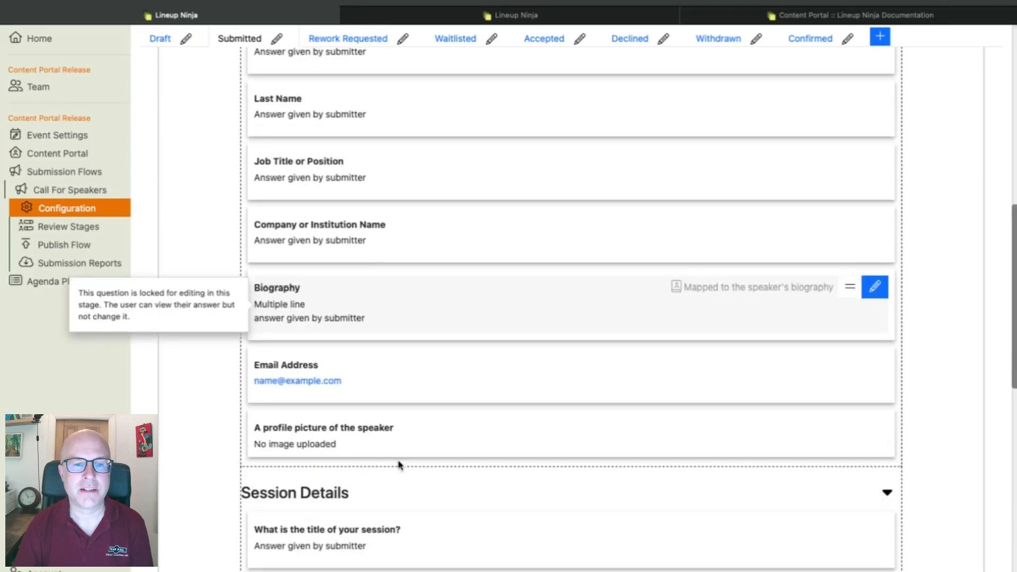
scroll(398, 464, up, 15)
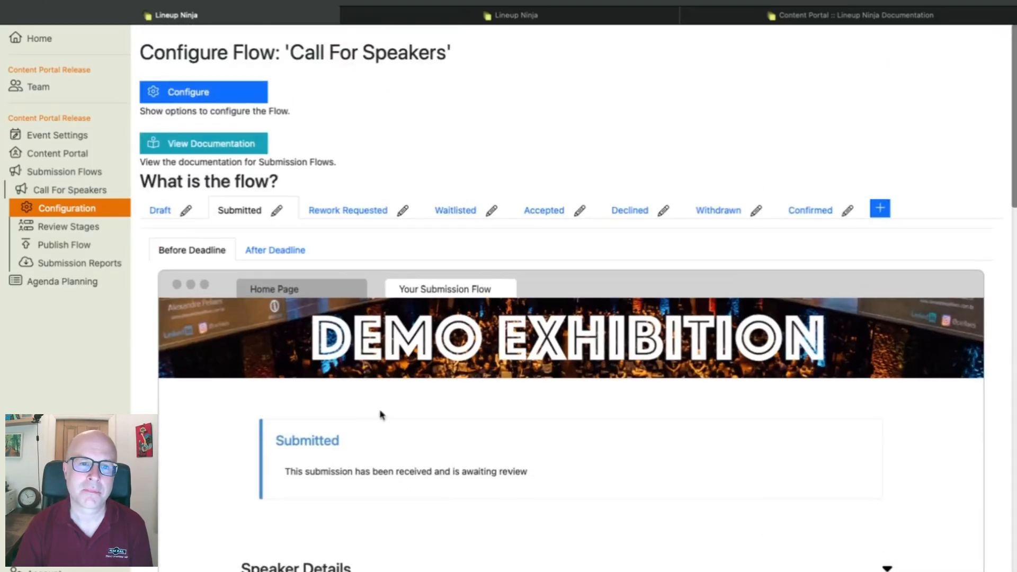
Show the flow's Rework Requested stage and examine which Speaker Details questions are editable, locked or hidden.
click(347, 212)
scroll(354, 435, down, 7)
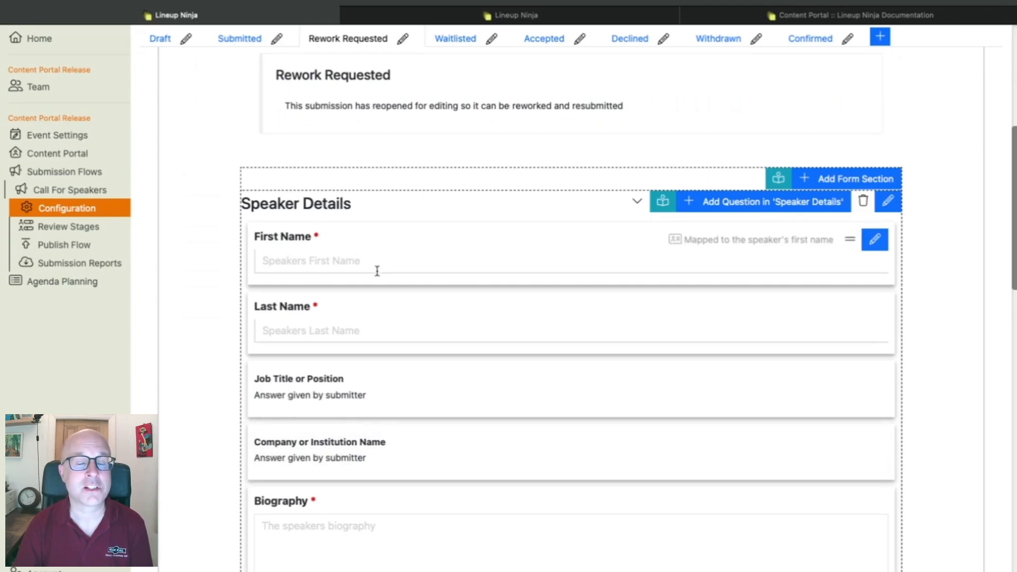
scroll(363, 417, down, 3)
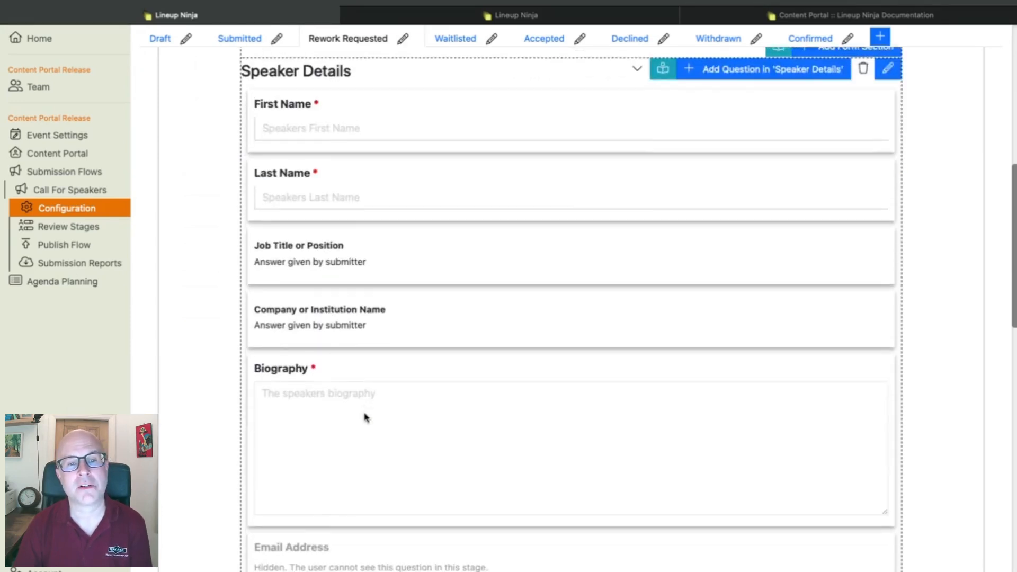
scroll(360, 295, up, 5)
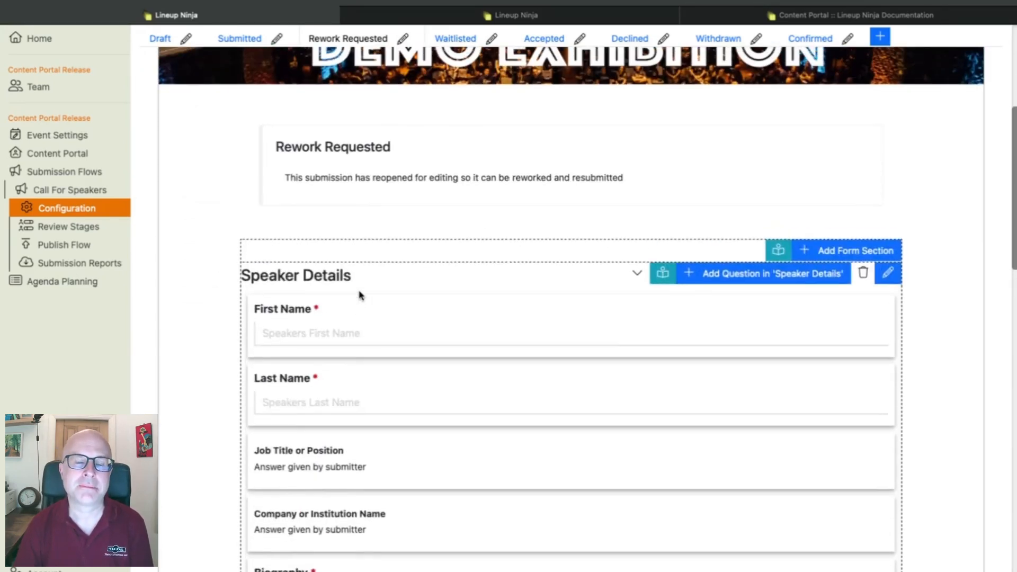
Make the Job Title or Position question editable in the Rework Requested stage, save, and check the form preview.
scroll(360, 296, up, 2)
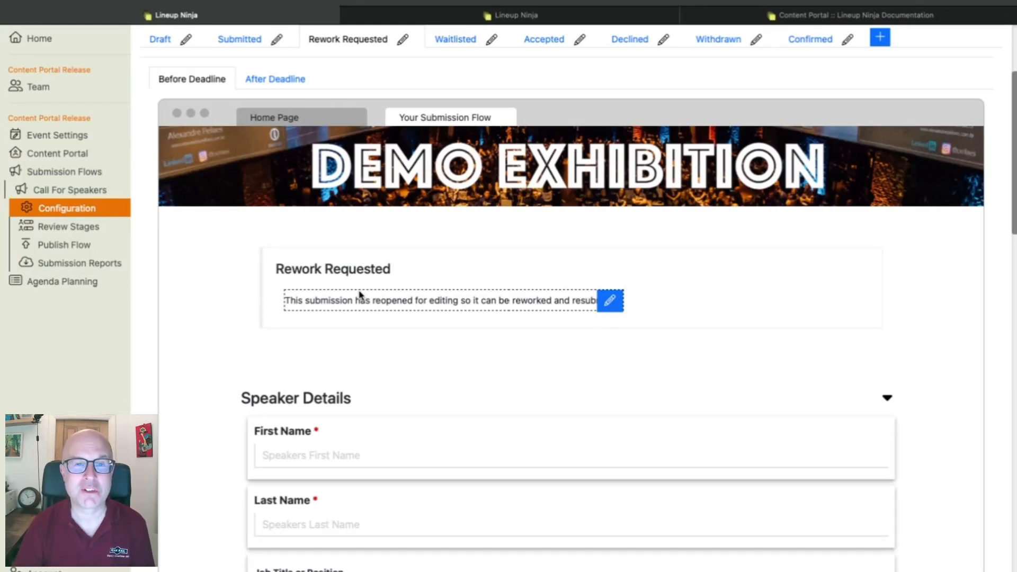
scroll(400, 106, up, 2)
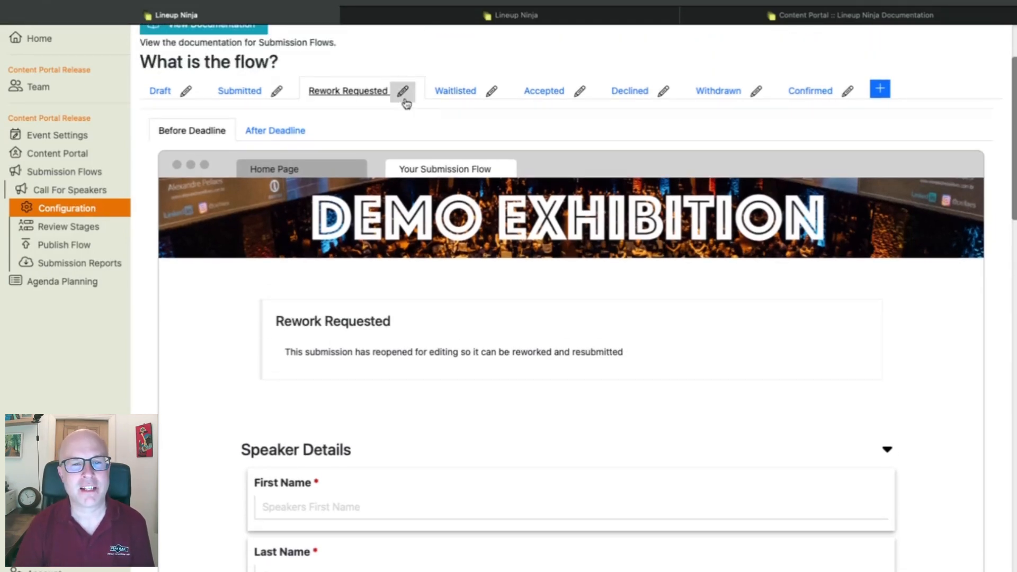
click(403, 92)
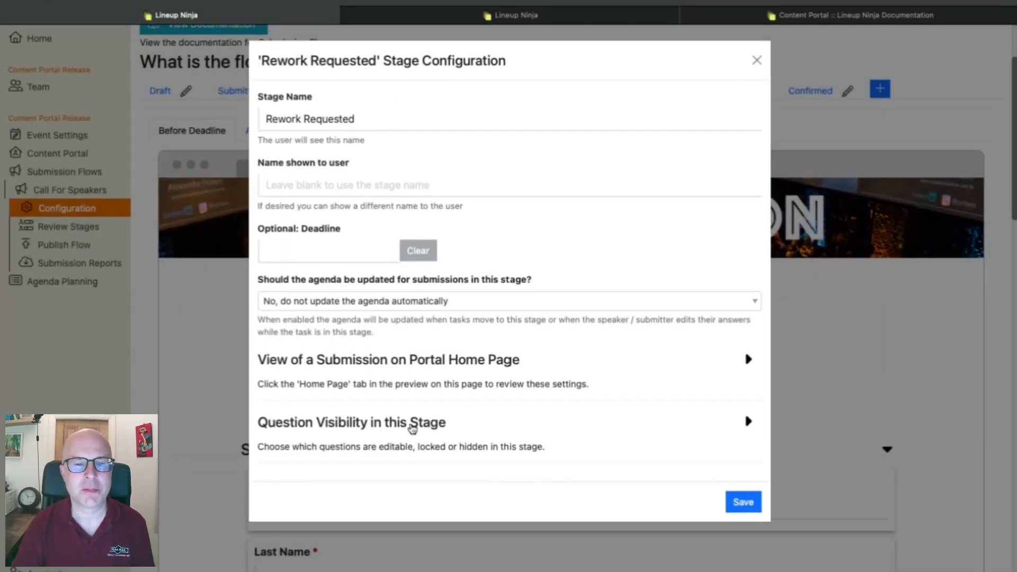
click(418, 428)
scroll(495, 328, down, 6)
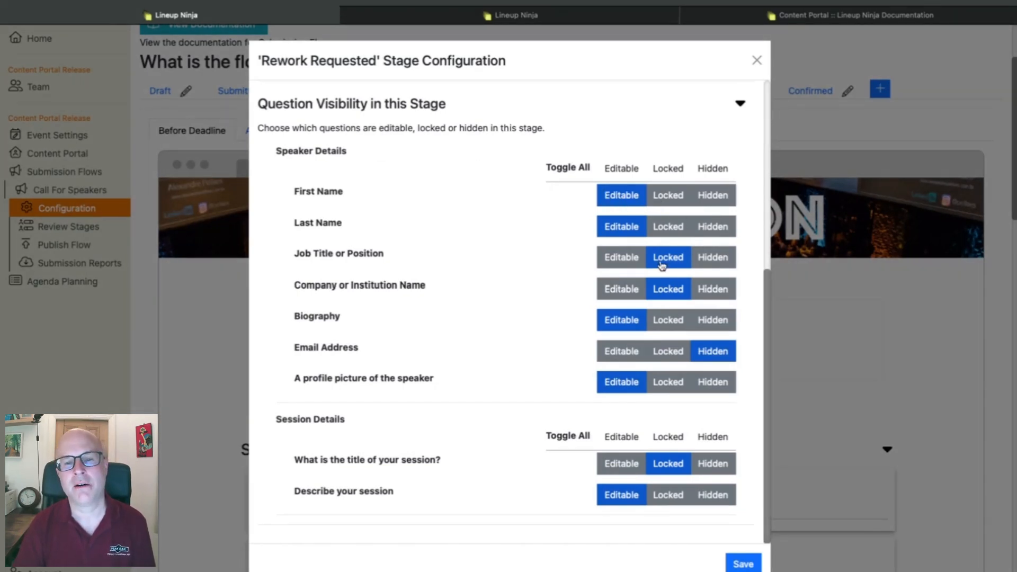
click(610, 257)
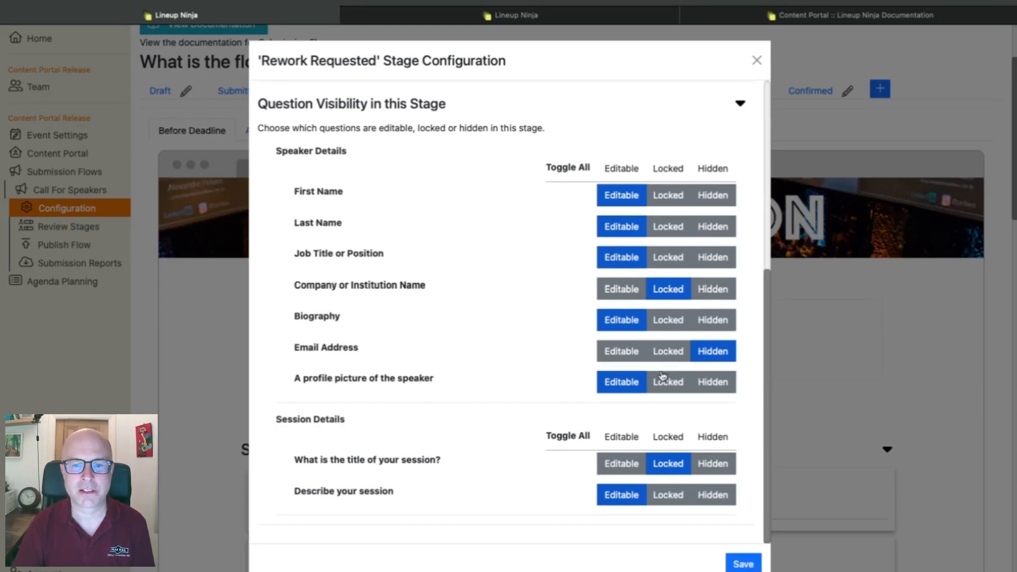
click(744, 560)
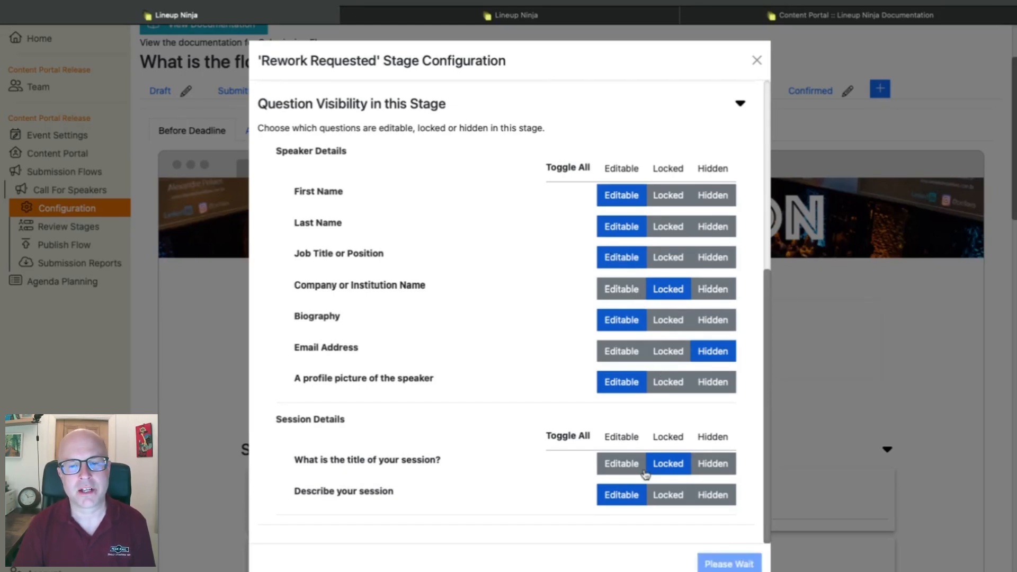
scroll(645, 473, down, 7)
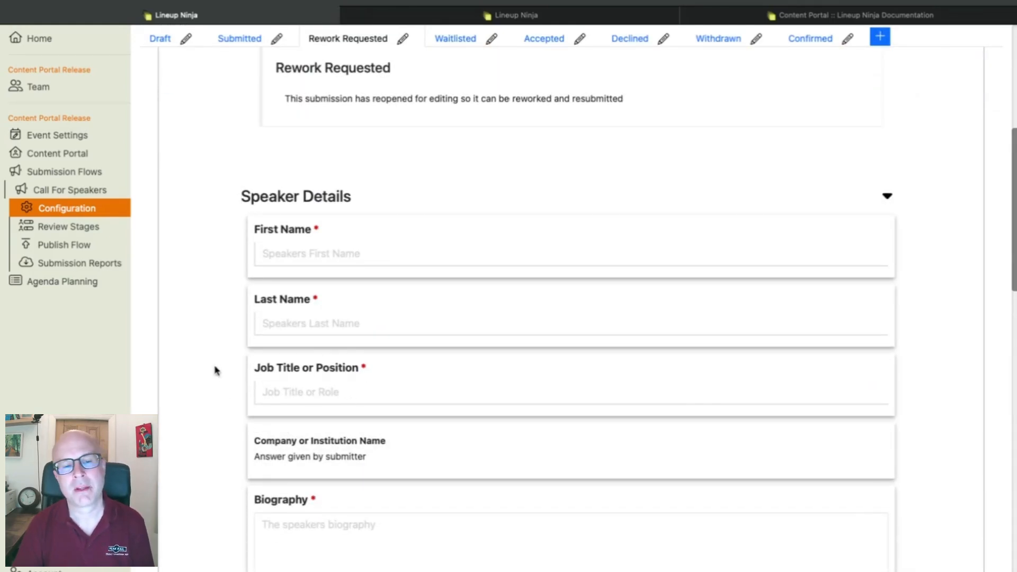
scroll(216, 371, up, 1)
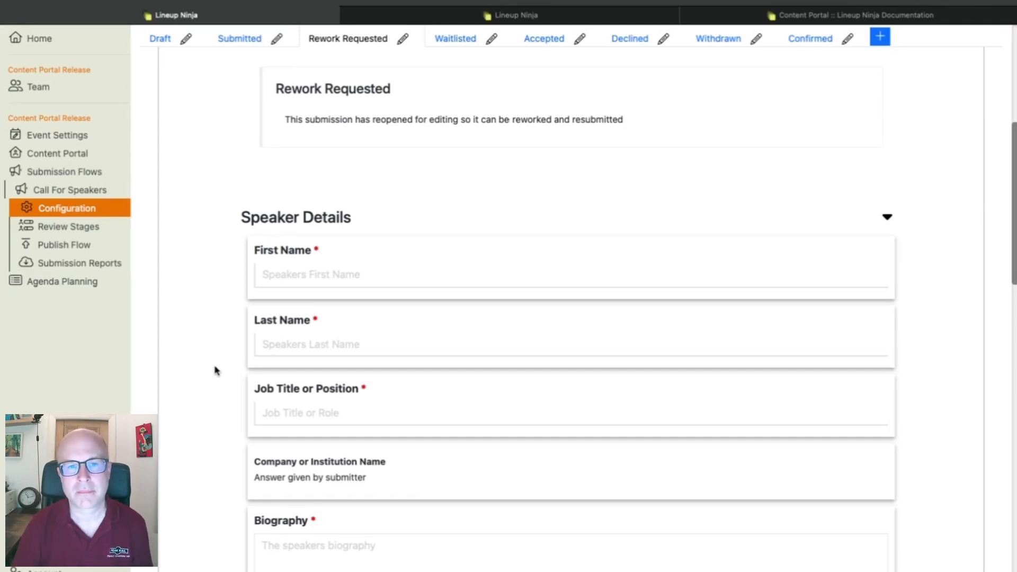
scroll(215, 370, up, 6)
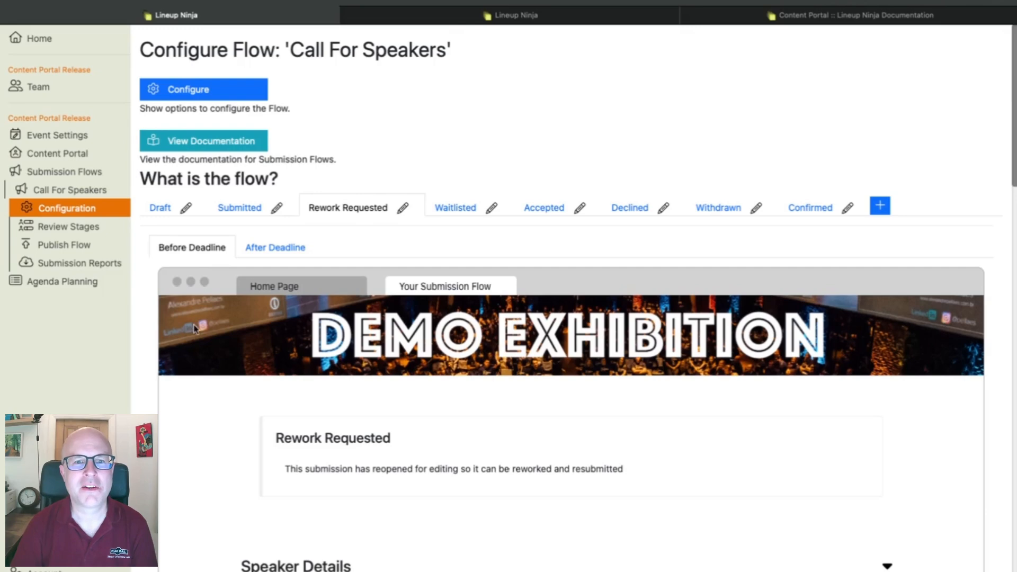
Move the First Name question below Last Name in the Speaker Details section.
scroll(193, 329, down, 4)
scroll(237, 277, down, 3)
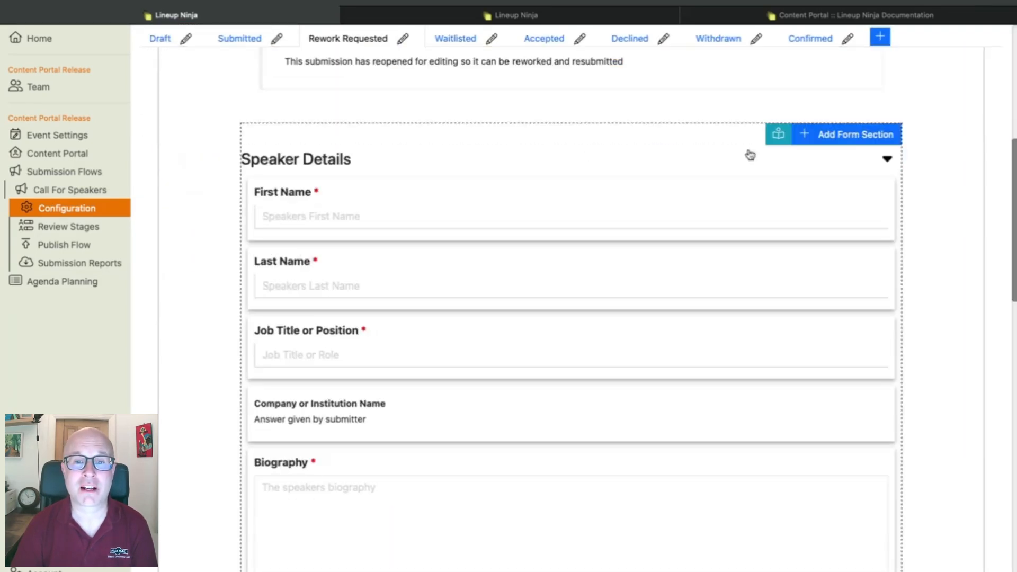
drag(850, 194, 846, 264)
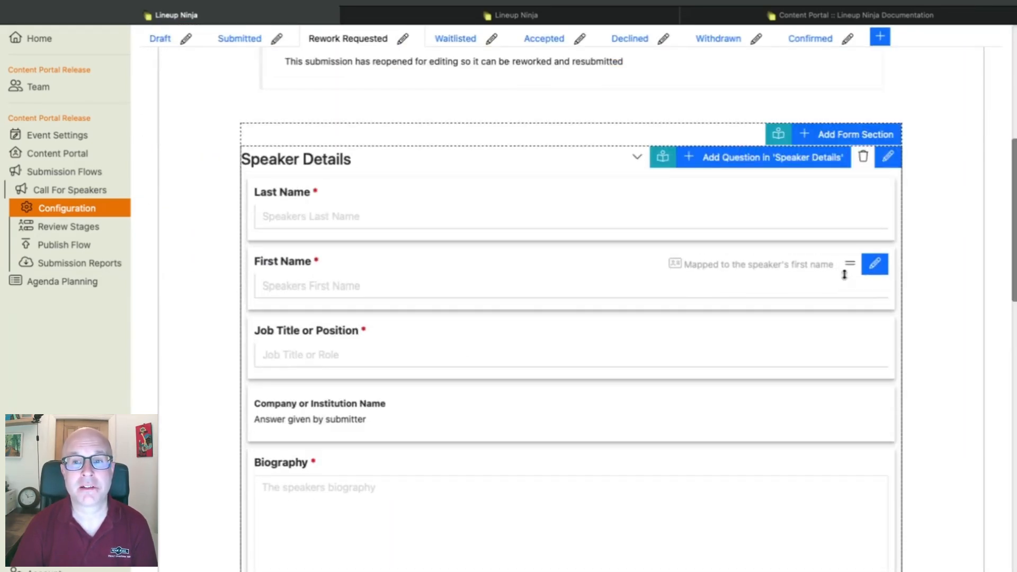
Examine the question types that can be added to the Speaker Details section without adding one.
click(800, 164)
scroll(600, 282, down, 5)
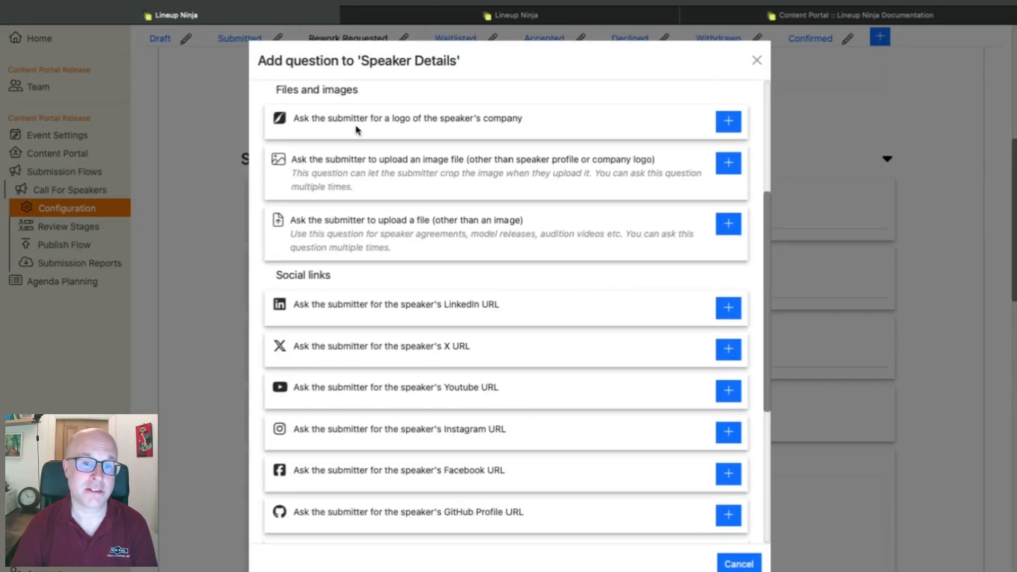
click(757, 61)
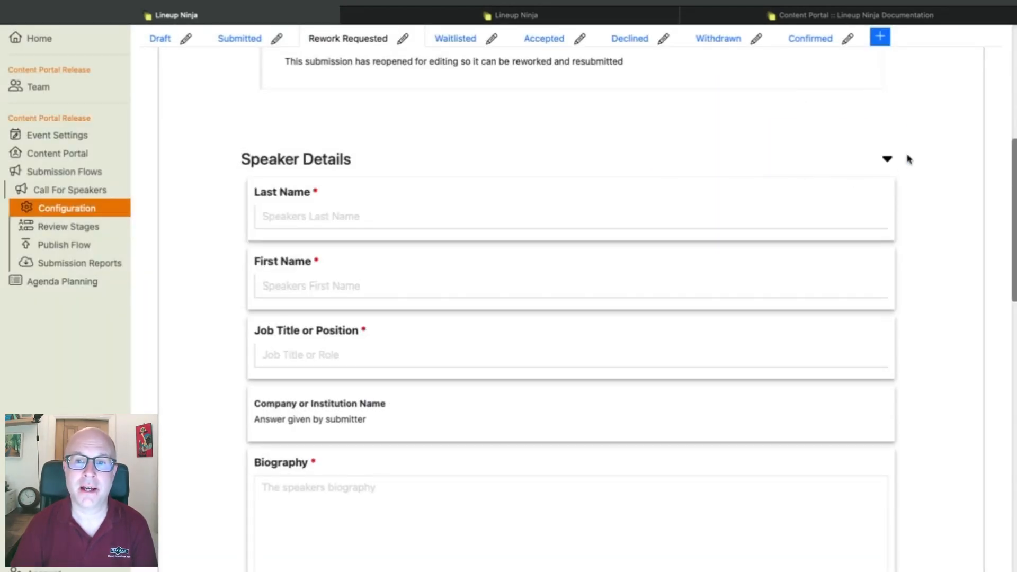
mouse_move(869, 158)
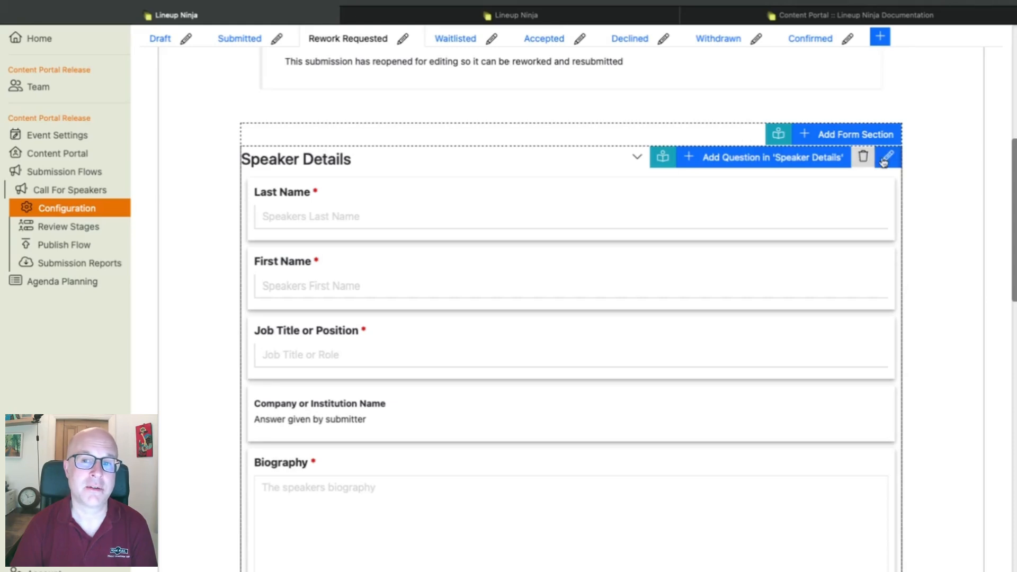
mouse_move(745, 258)
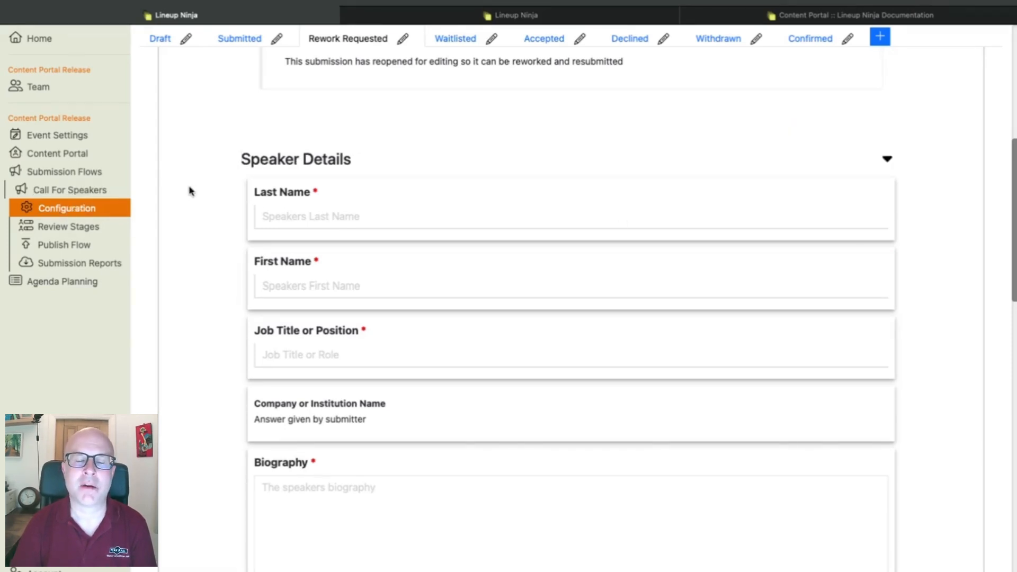
Preview the Rework Requested stage on the portal's home page and review its submission view settings in the stage configuration.
scroll(191, 191, up, 8)
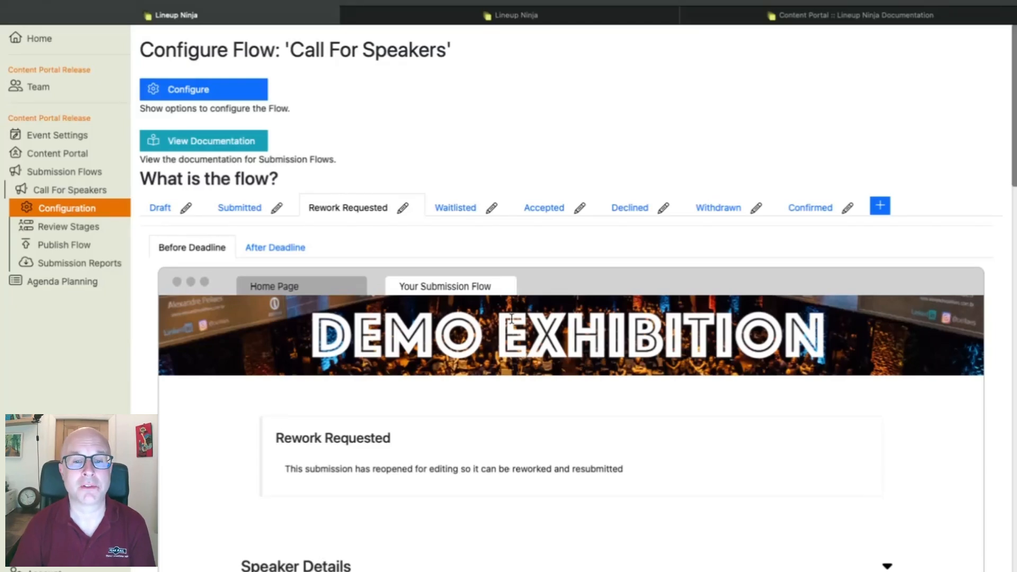
click(282, 290)
scroll(272, 442, down, 2)
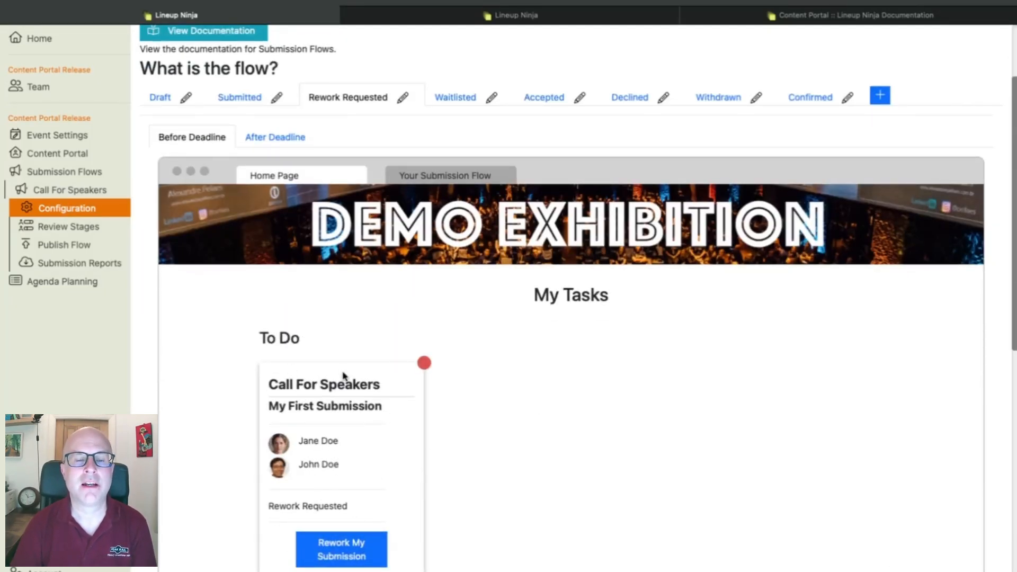
click(401, 99)
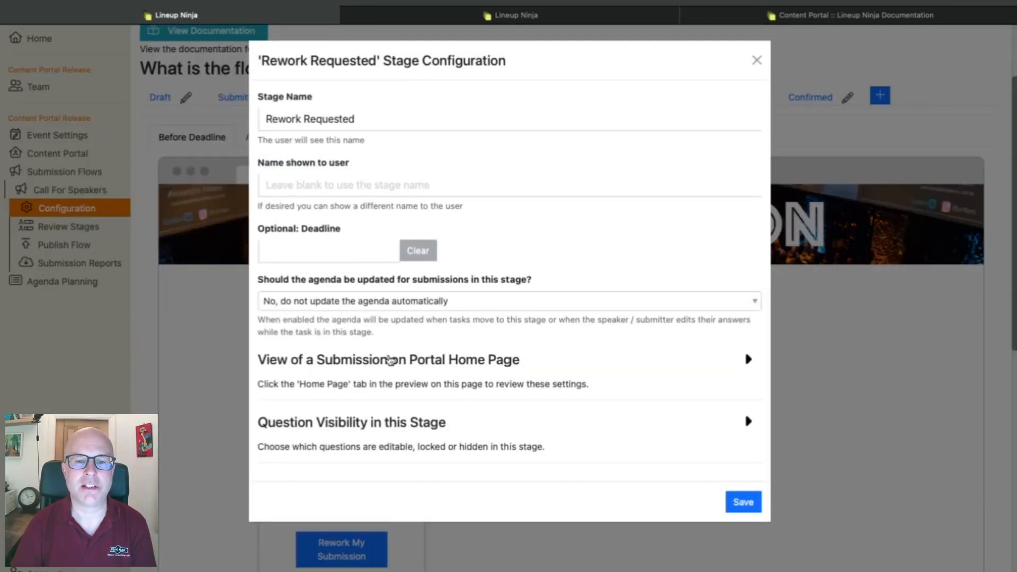
click(390, 361)
scroll(392, 381, down, 2)
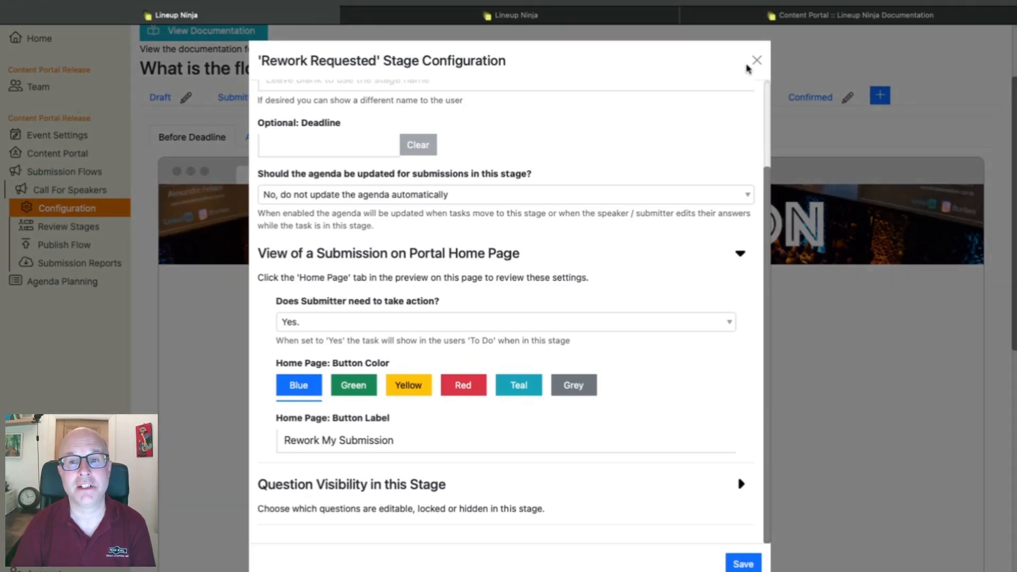
click(757, 62)
scroll(632, 247, up, 2)
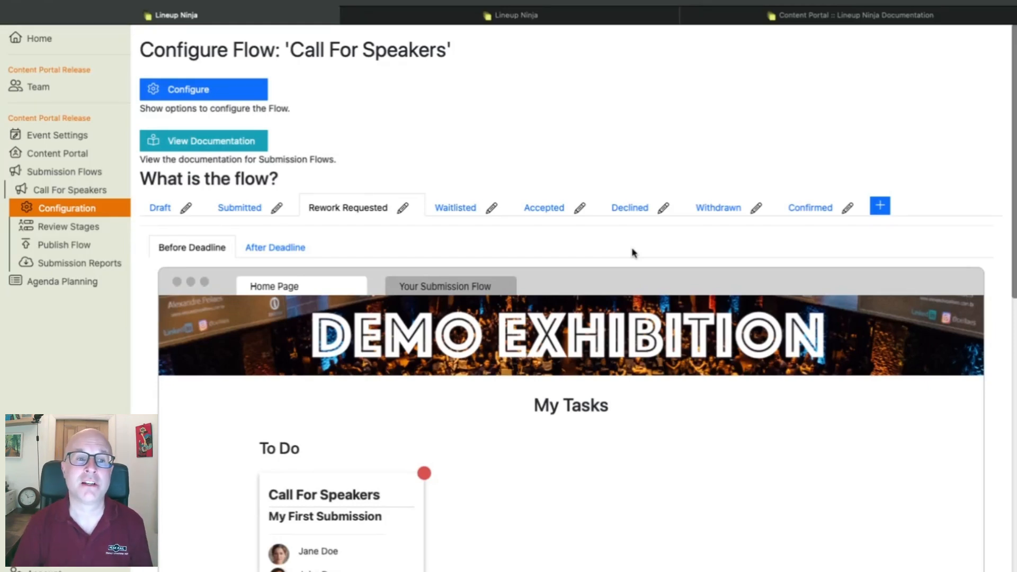
Open the Call For Speakers submission "A really interesting talk" and review its answers and the session title's answer history.
click(94, 190)
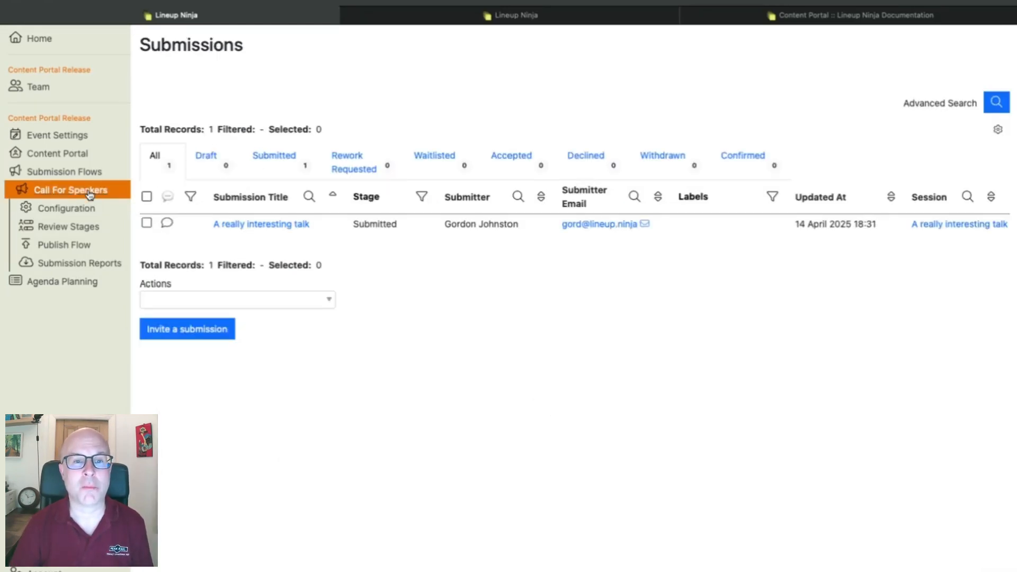
click(263, 225)
scroll(372, 299, down, 10)
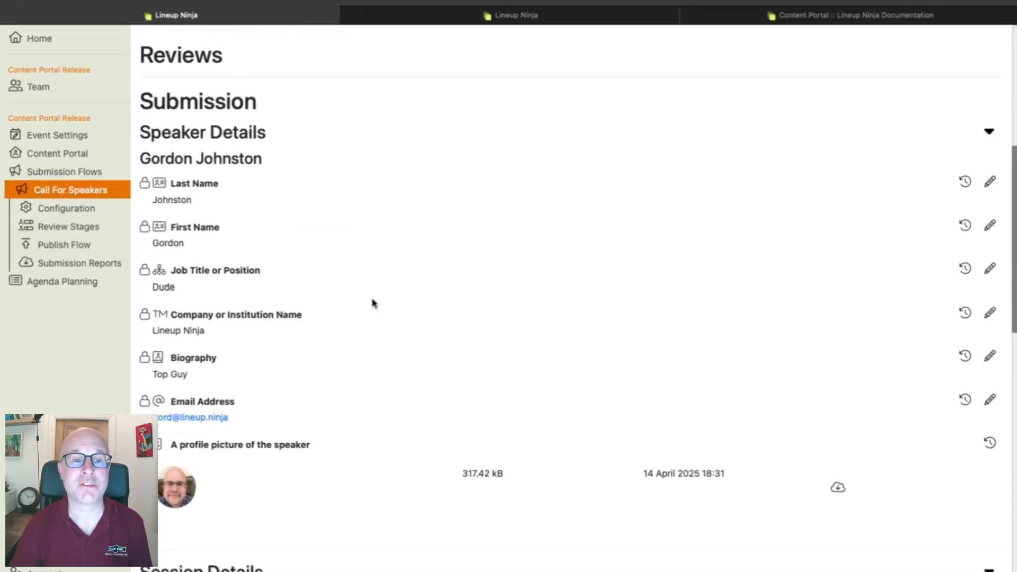
scroll(372, 303, down, 5)
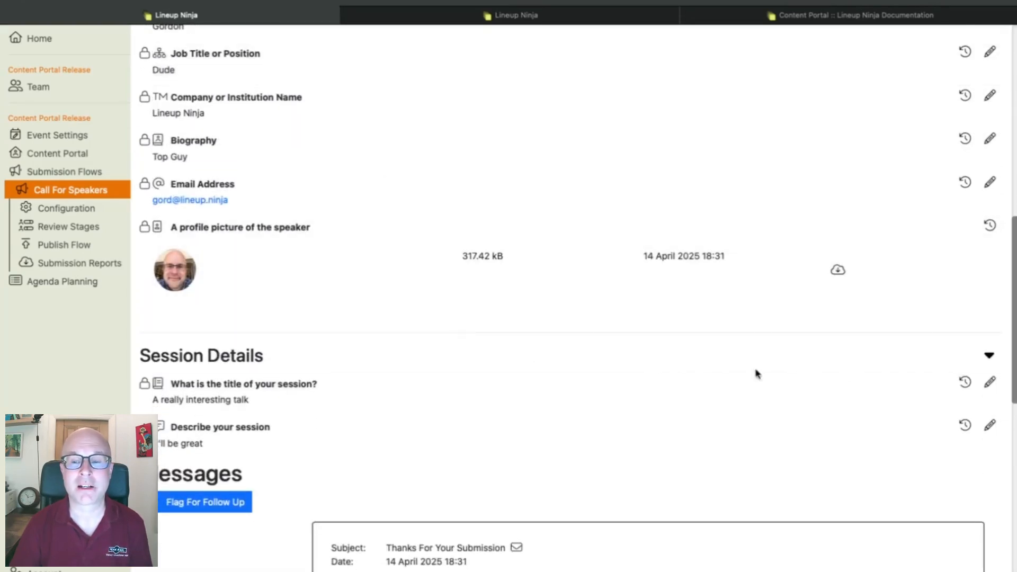
click(965, 382)
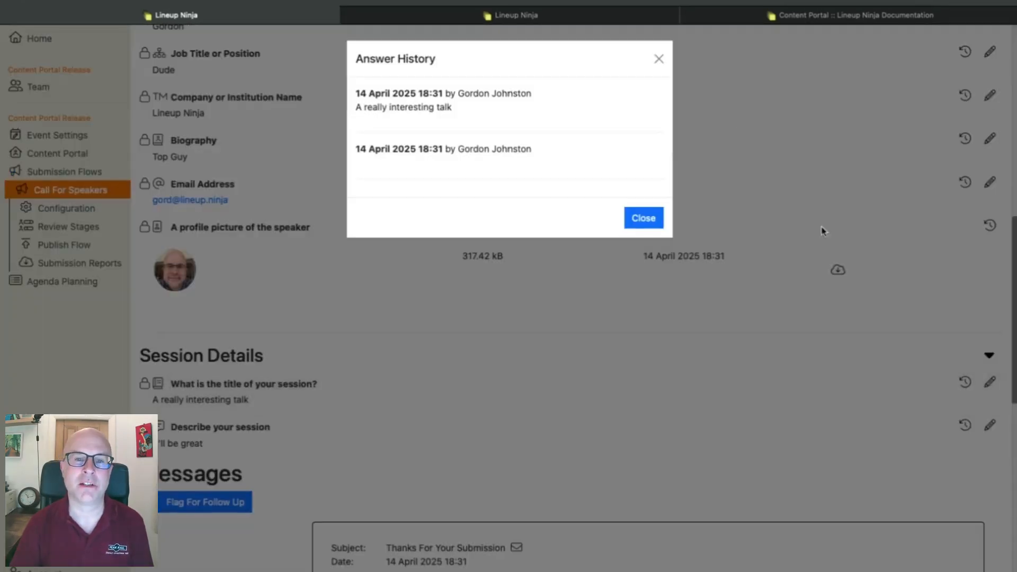
click(658, 59)
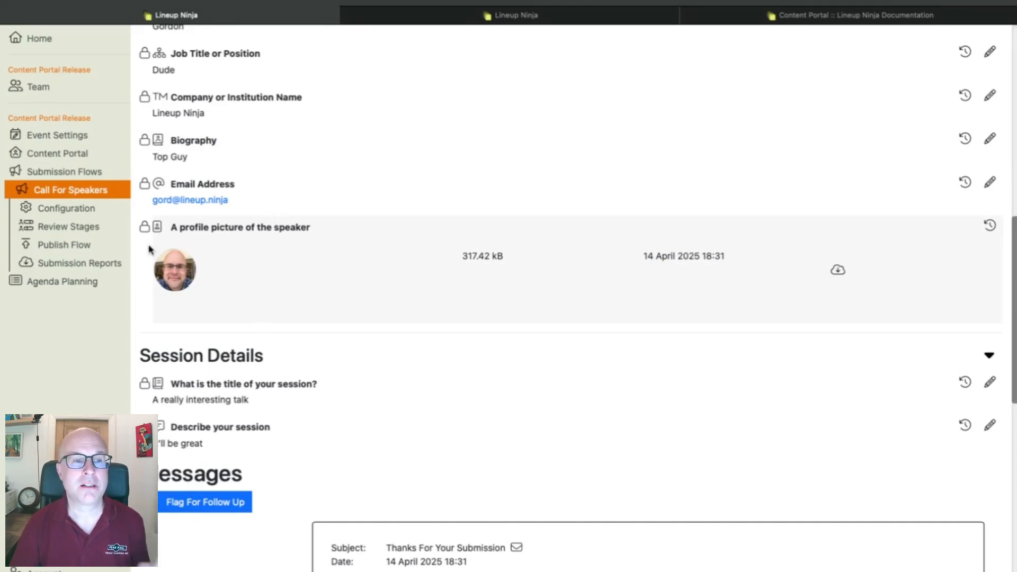
Show the Call For Speakers flow's publishing page and look at the Content Portal documentation before returning.
click(74, 247)
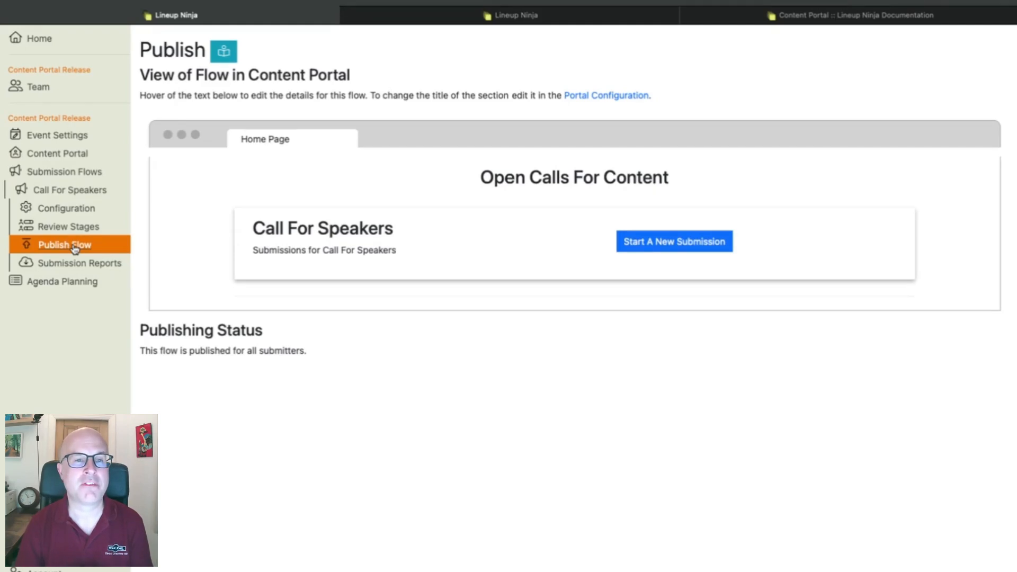
click(764, 18)
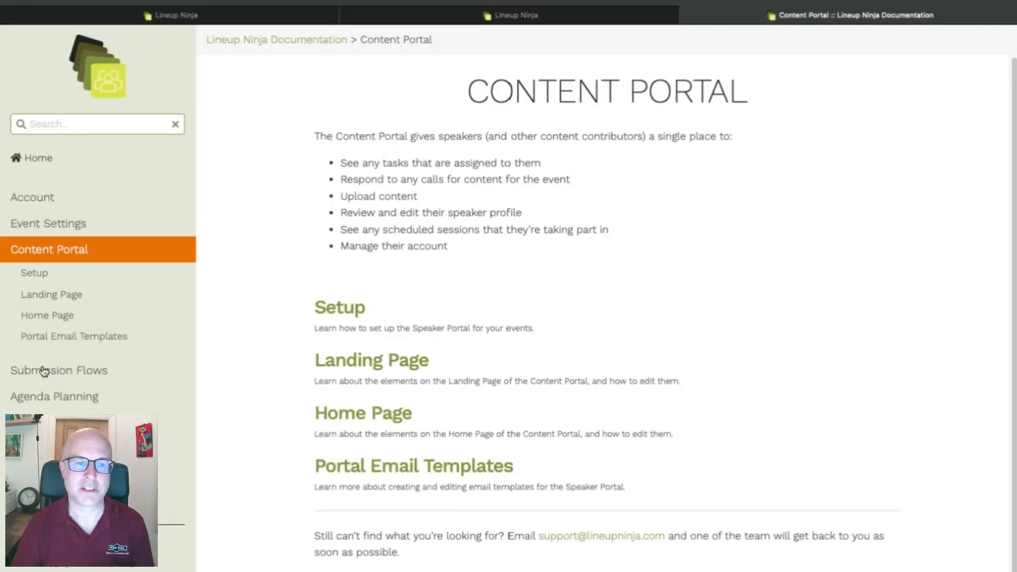
click(236, 17)
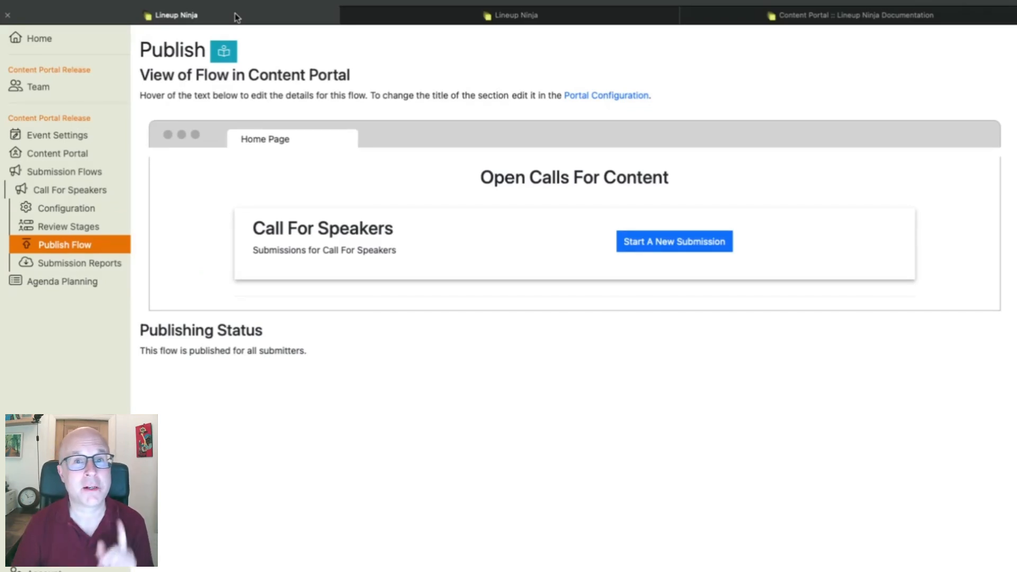
Start a new Speaker Details task under the Agenda Planning speaker tasks, keeping the name Speaker Details and no deadline.
click(51, 286)
click(52, 228)
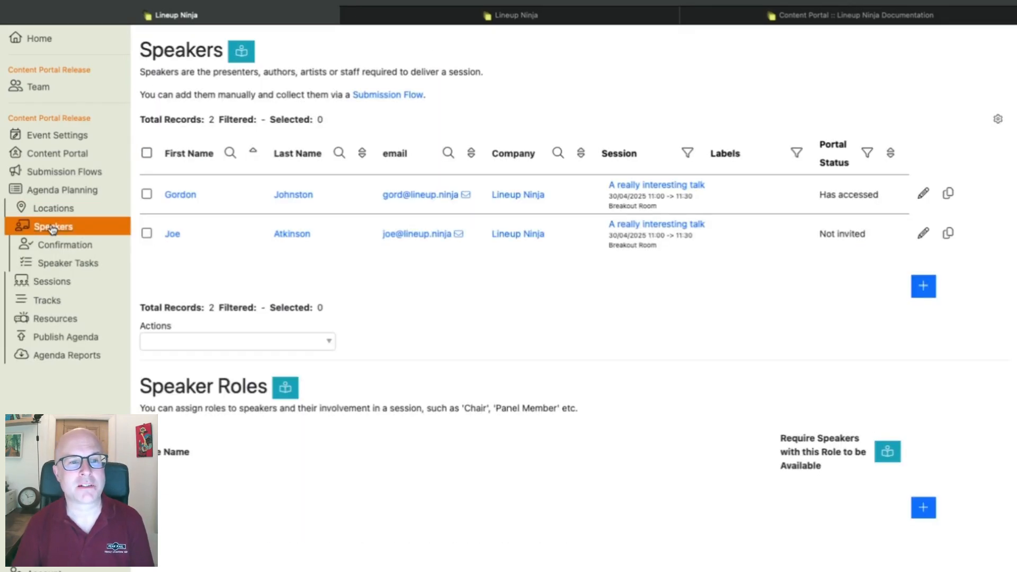
click(55, 265)
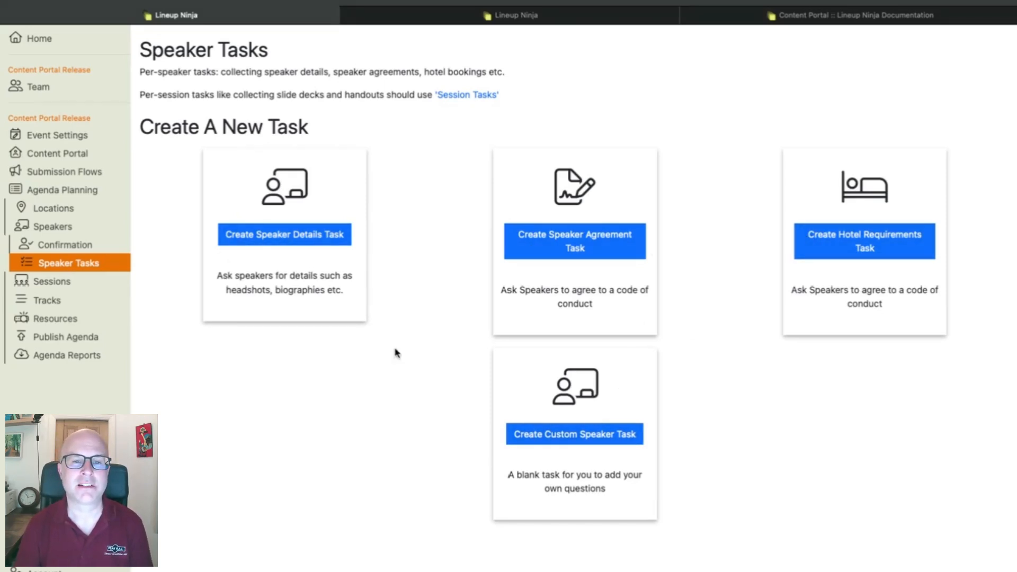
click(303, 247)
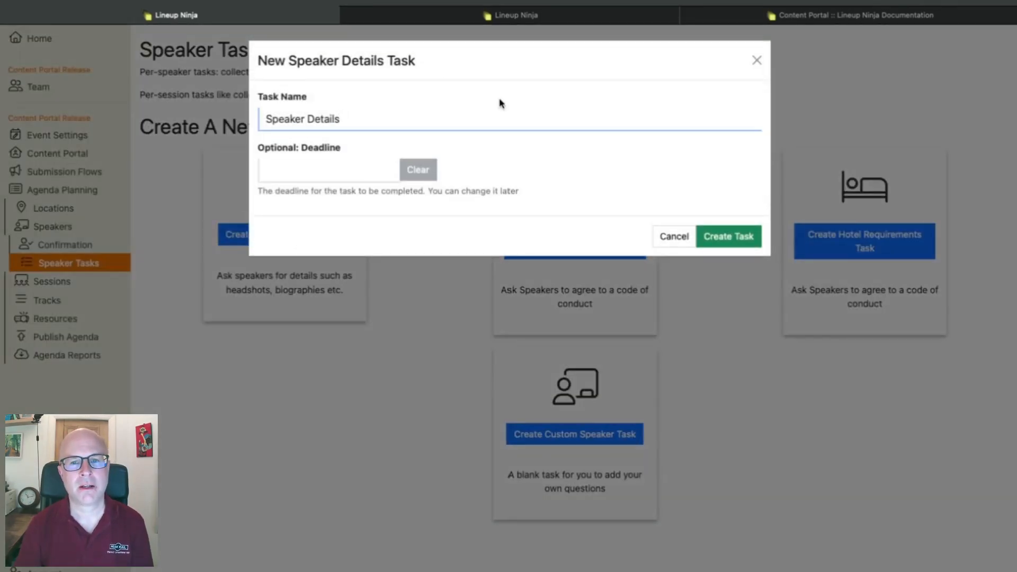
click(718, 230)
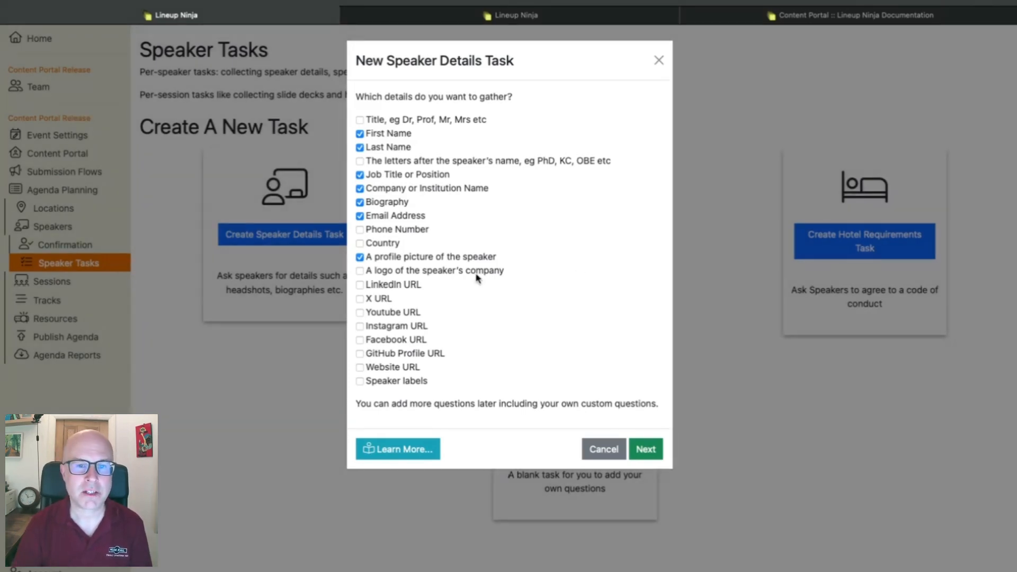
Also collect the speaker's company logo, add content automatically without a review process, lock the form after submission, and save the task.
click(477, 271)
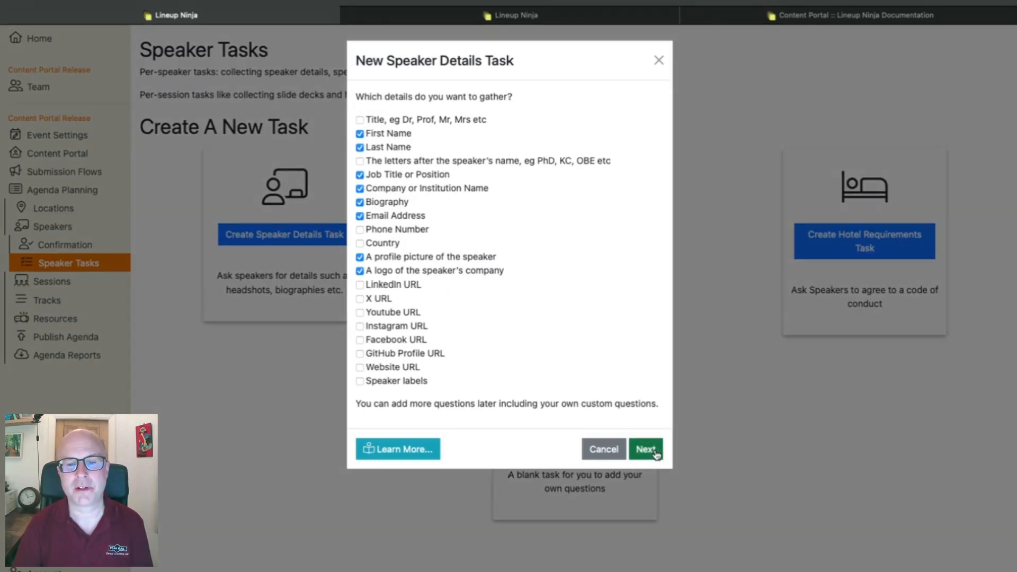
click(646, 449)
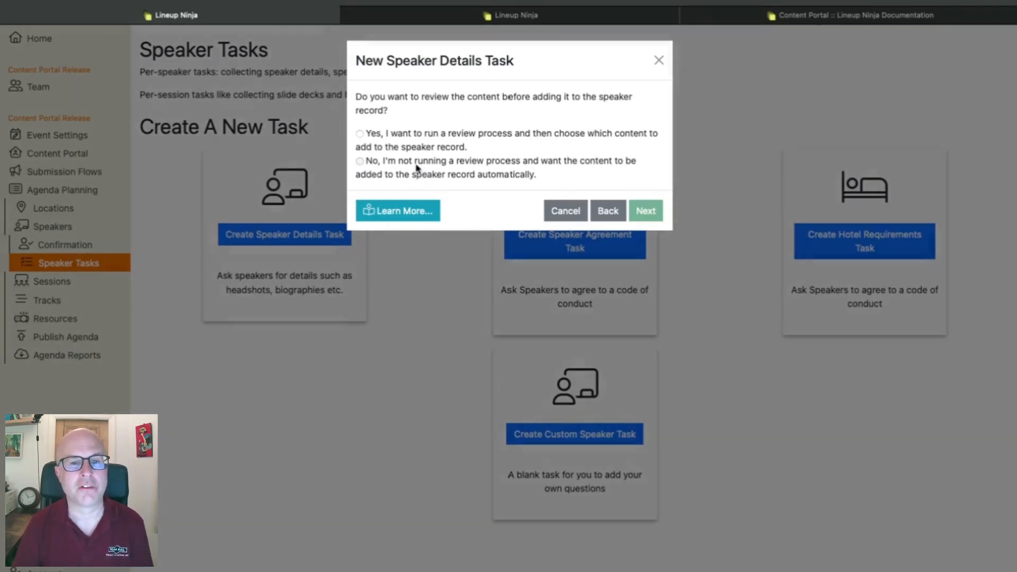
click(416, 168)
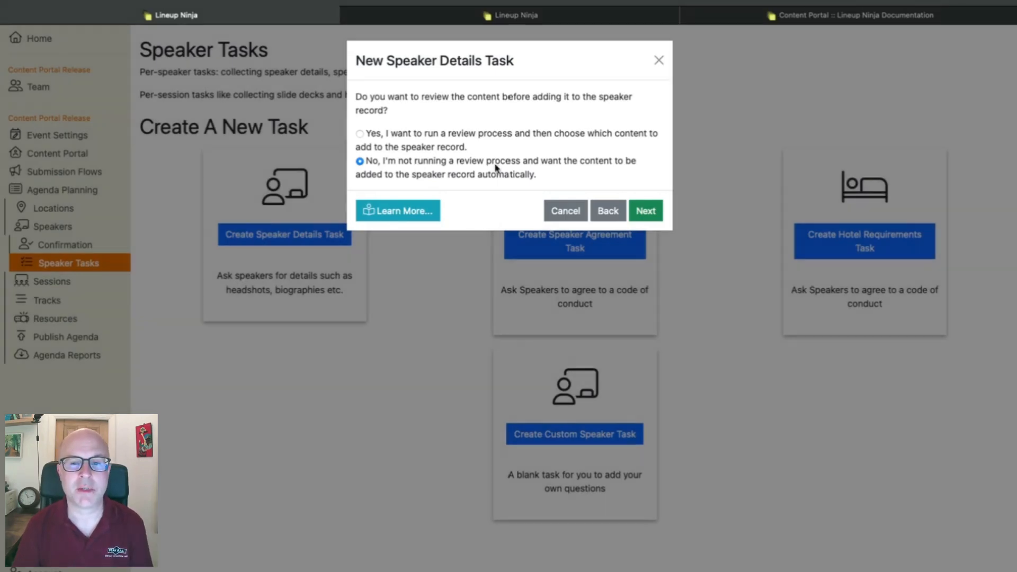
click(642, 205)
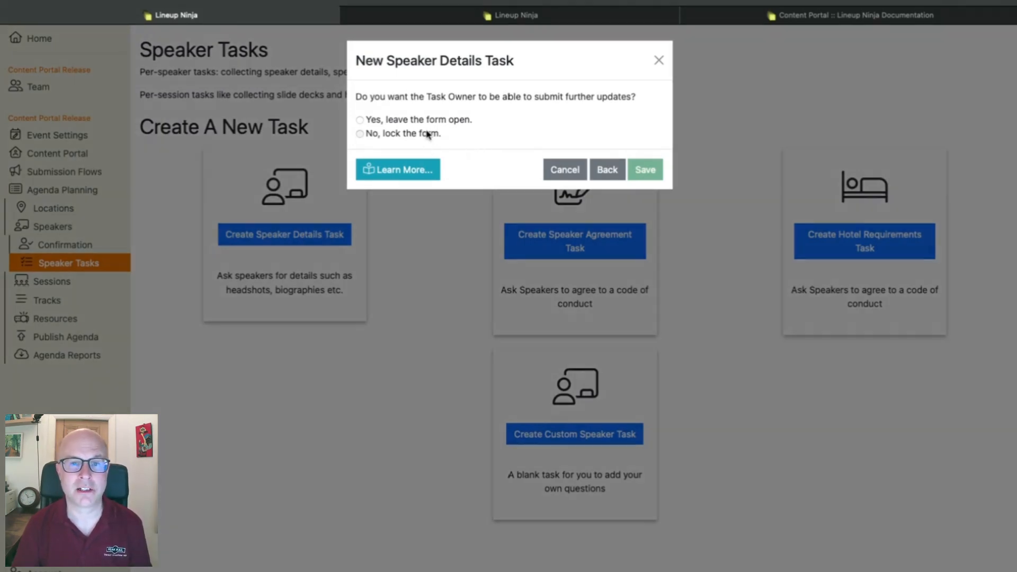
click(438, 134)
click(656, 173)
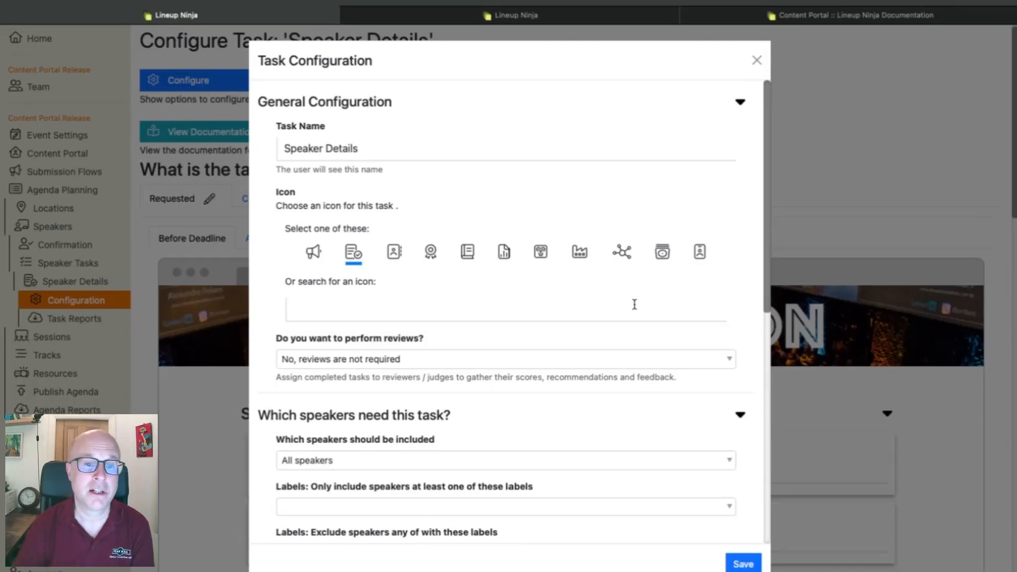
Review the Speaker Details task's general, speaker inclusion and assignment settings, and save the configuration.
scroll(634, 304, down, 3)
scroll(633, 305, down, 1)
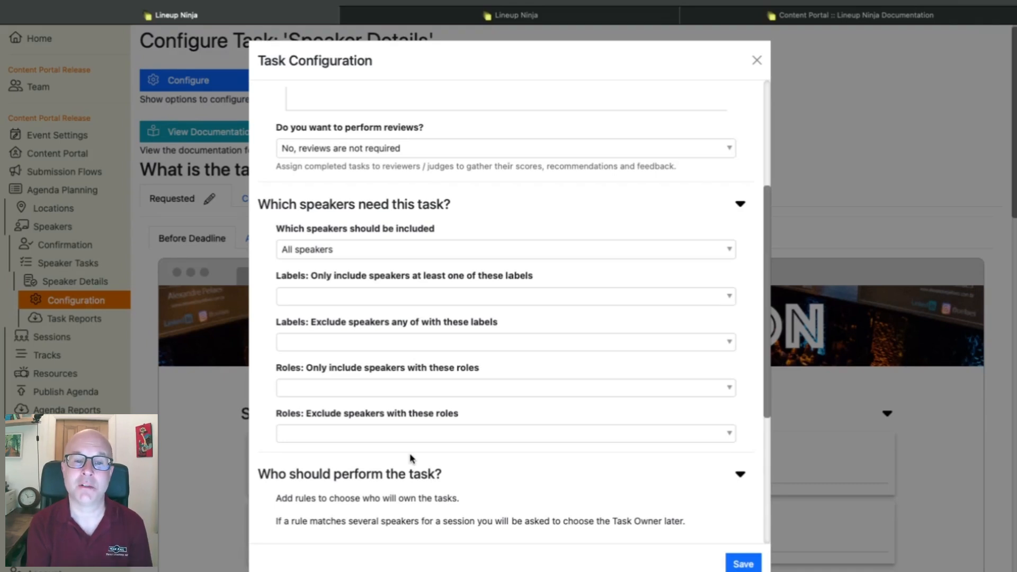
scroll(411, 458, down, 5)
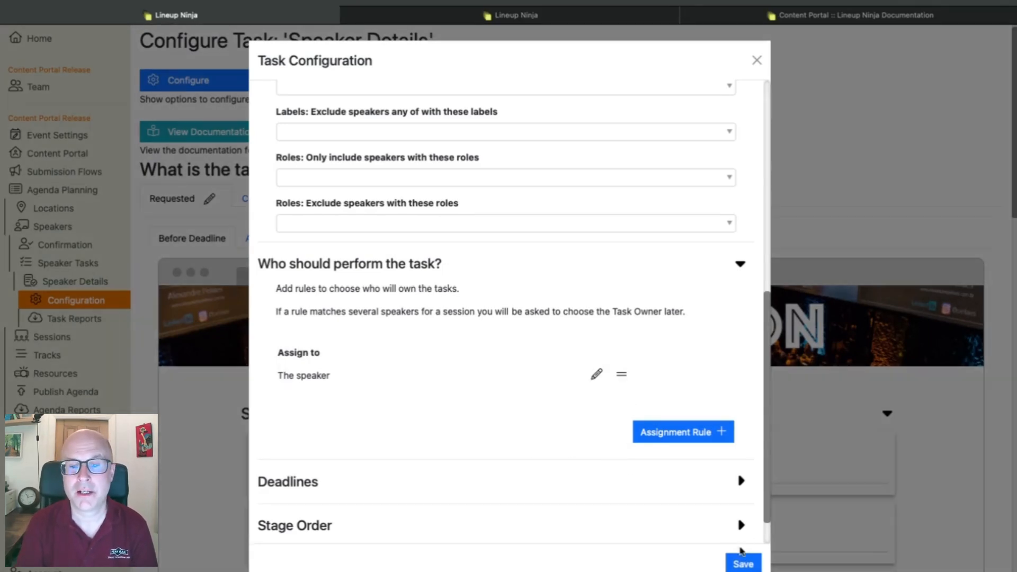
click(742, 563)
Examine the questions in the Speaker Details form preview for the Requested stage.
scroll(219, 462, down, 5)
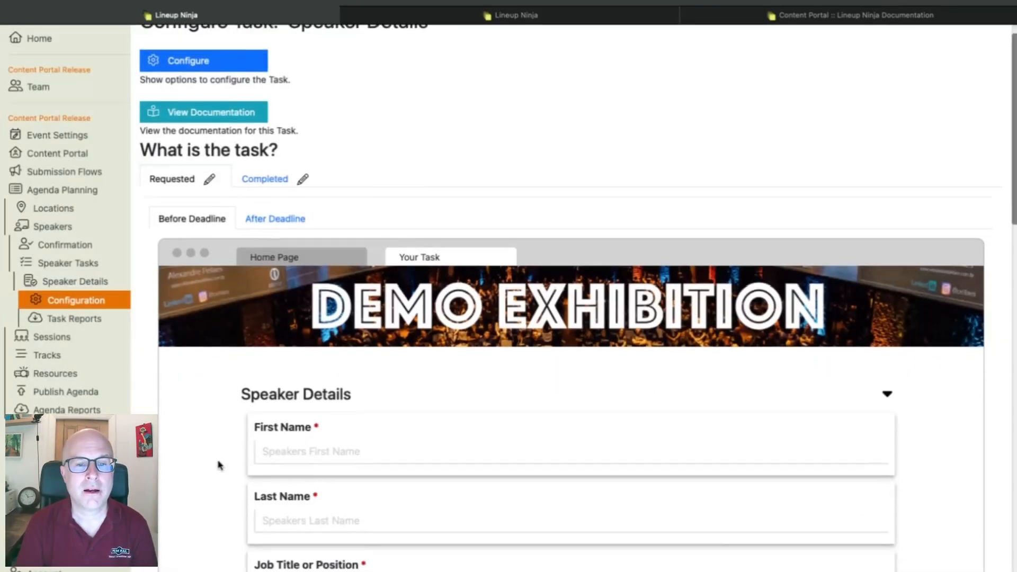
mouse_move(284, 162)
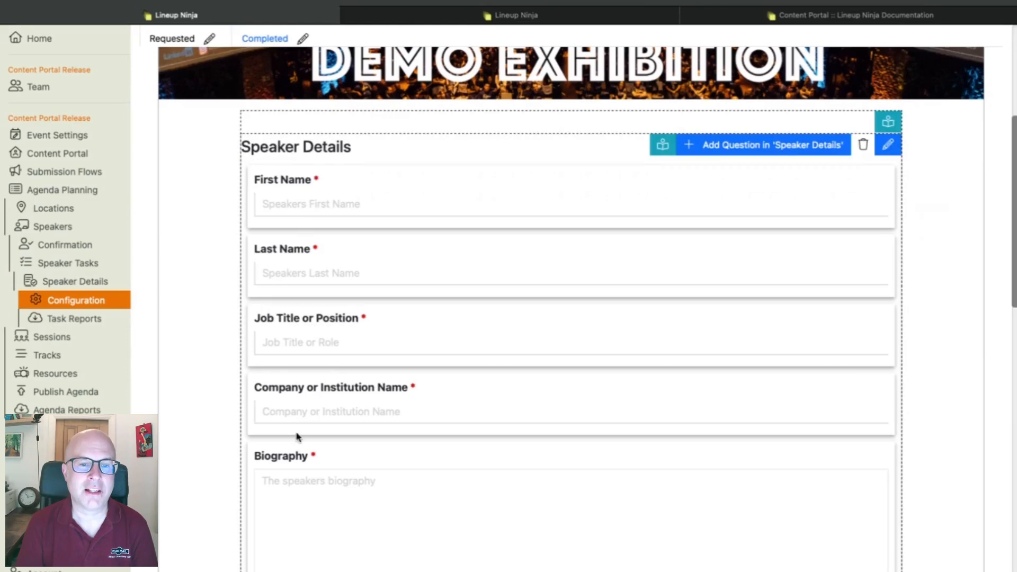
scroll(295, 436, down, 5)
scroll(295, 436, up, 3)
scroll(297, 437, down, 2)
scroll(295, 435, up, 3)
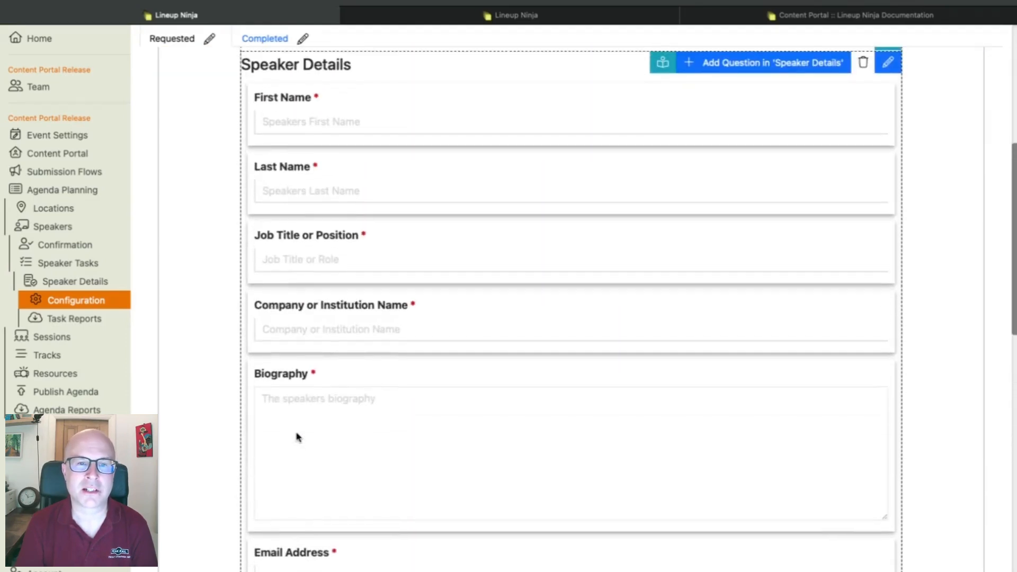
scroll(364, 316, down, 7)
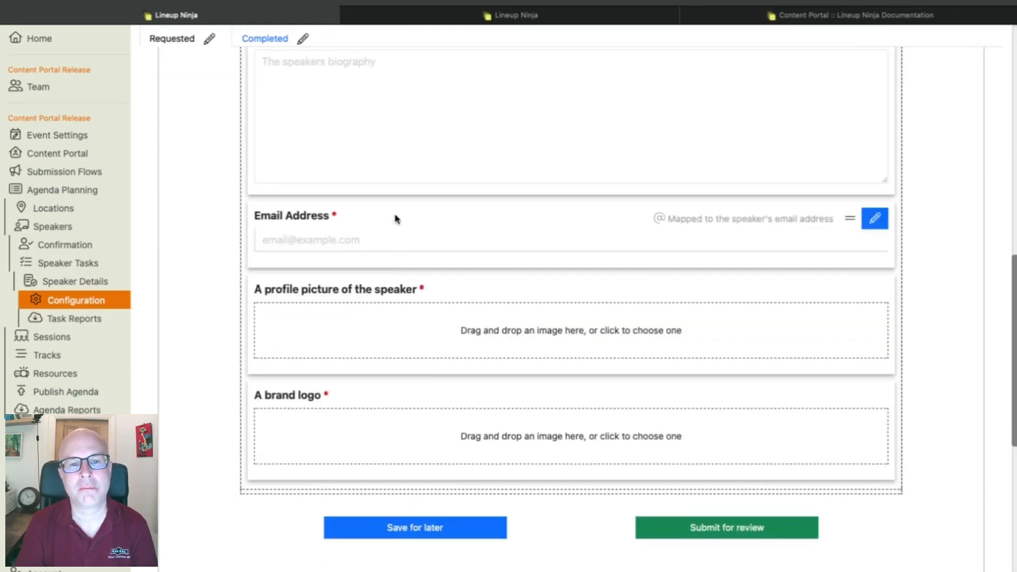
scroll(370, 445, up, 7)
scroll(369, 445, up, 1)
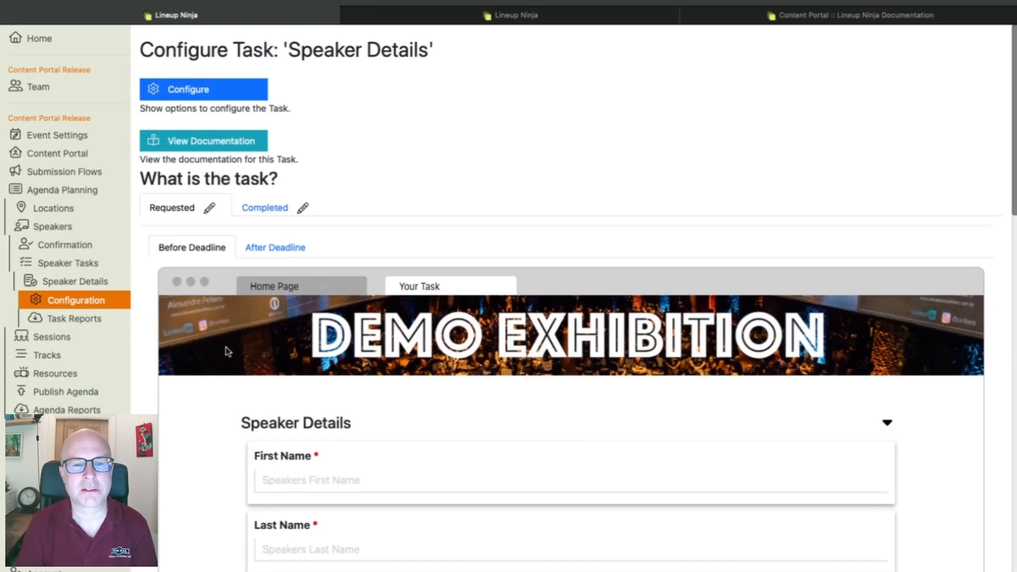
Assign the Speaker Details task to the first speaker in the Speakers list and send the request email to the task owner.
click(64, 229)
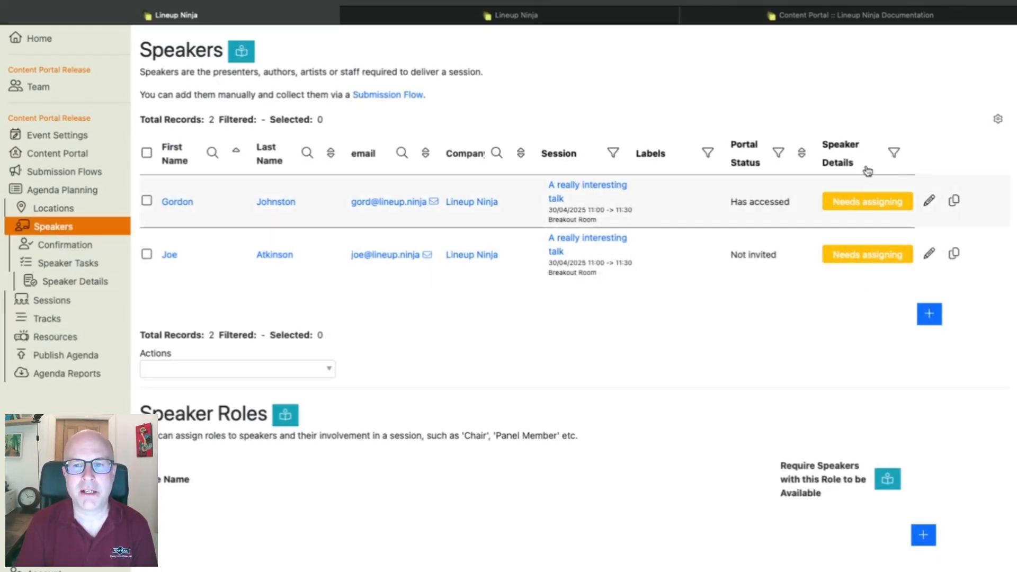
mouse_move(869, 205)
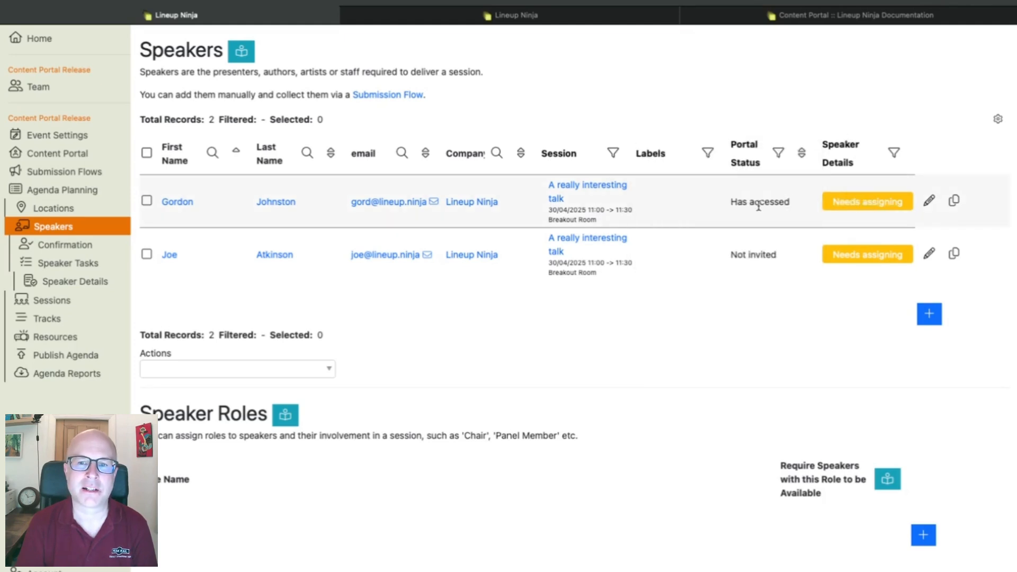
click(145, 202)
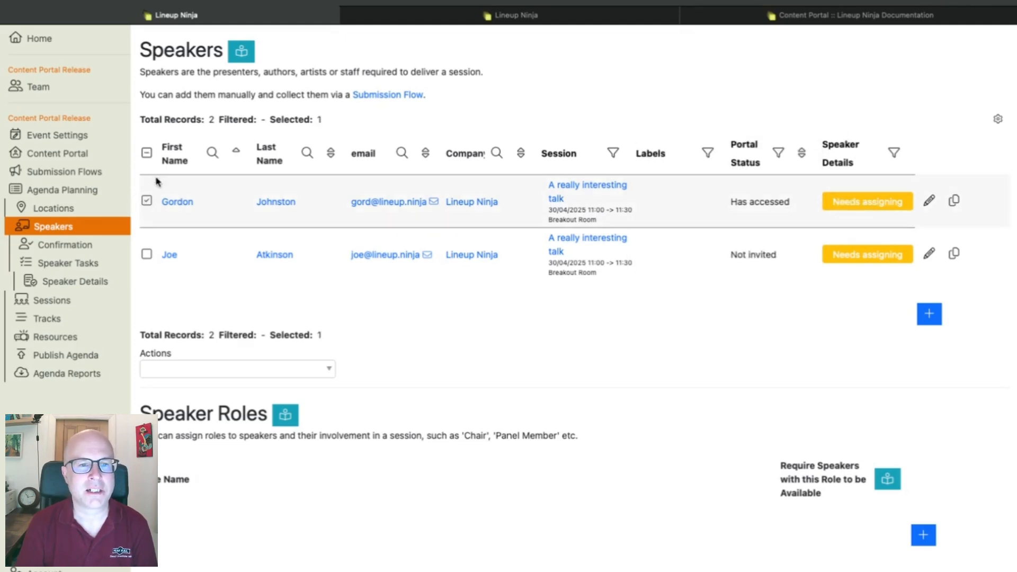
click(210, 374)
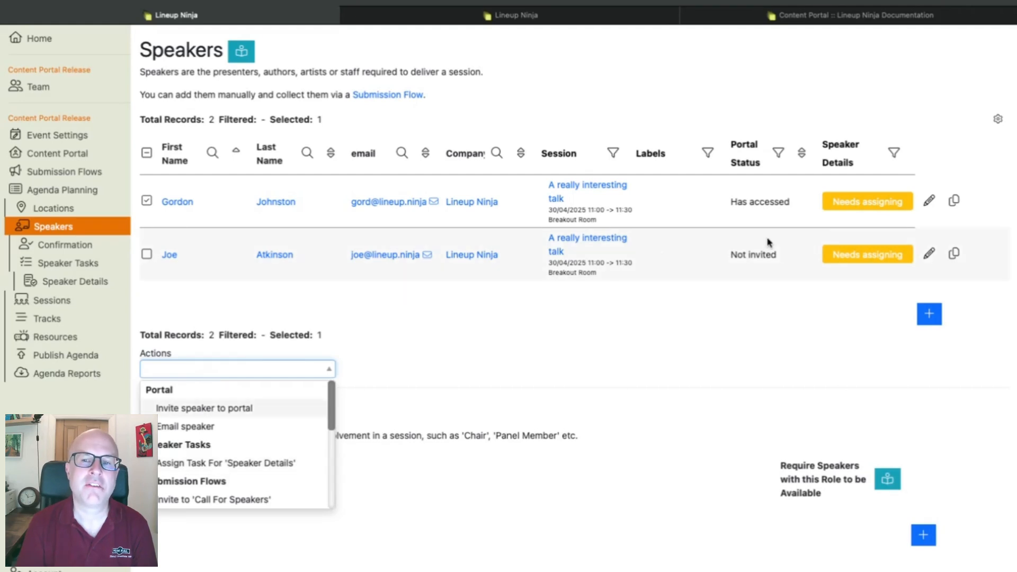
mouse_move(874, 206)
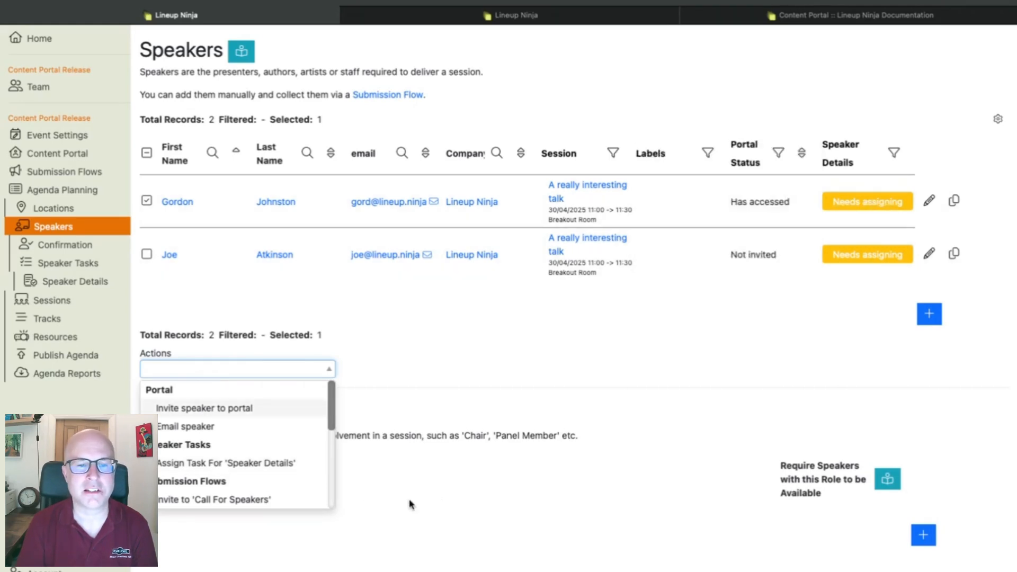
click(221, 462)
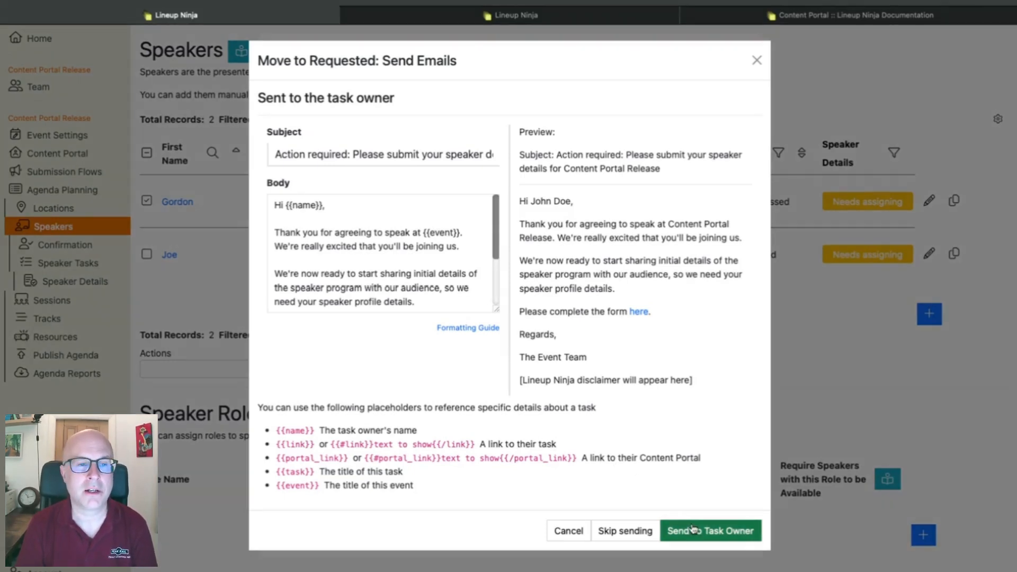
click(692, 529)
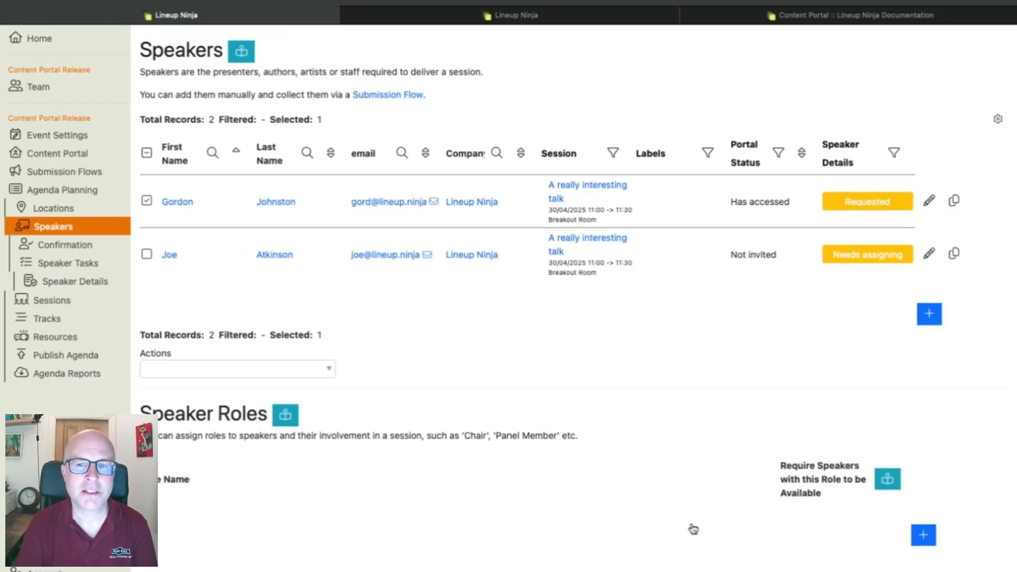
Open the first speaker's requested Speaker Details task and review its pre-filled answers.
mouse_move(860, 200)
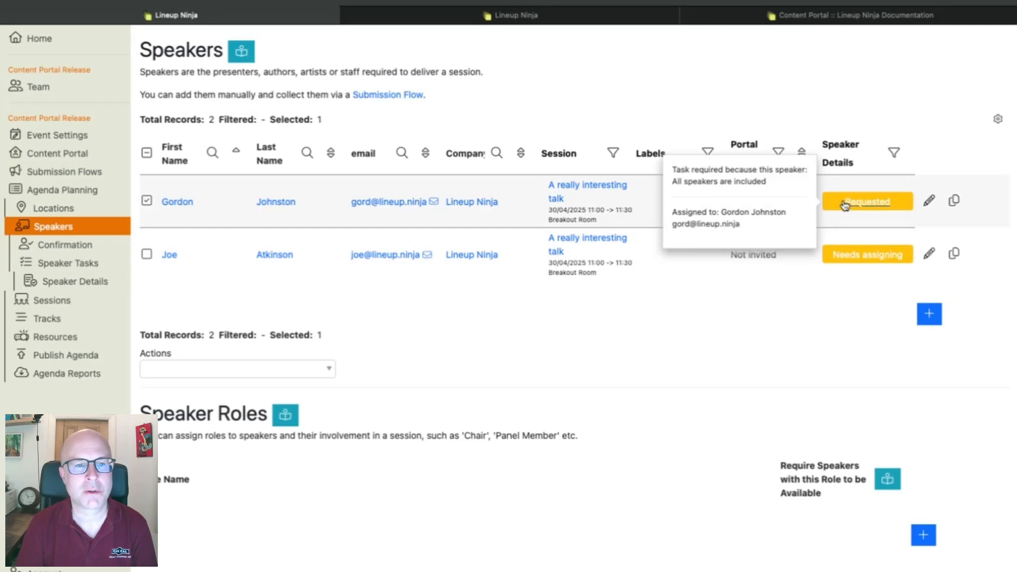
click(858, 202)
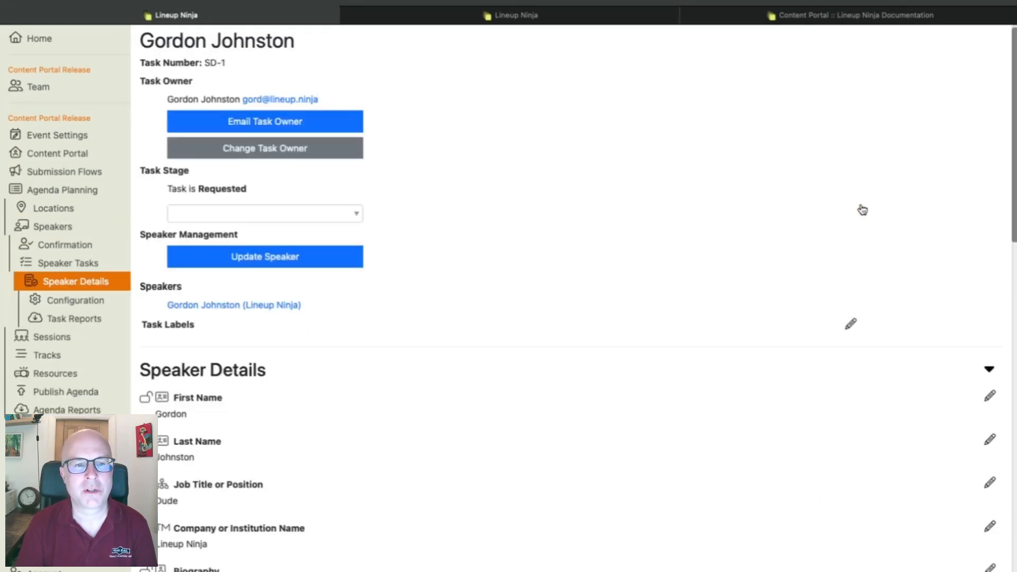
scroll(739, 268, down, 5)
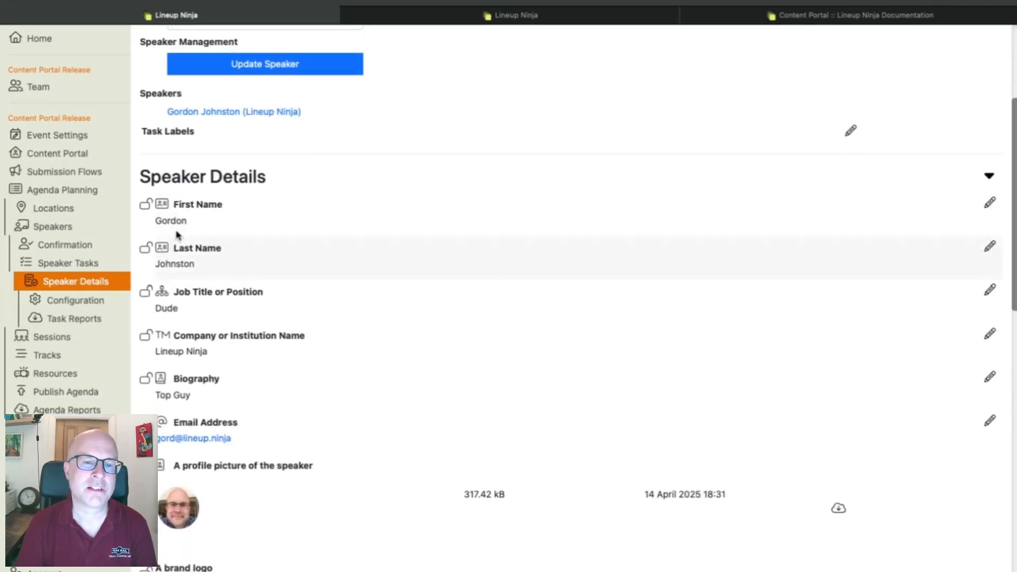
scroll(318, 519, down, 3)
scroll(315, 413, up, 1)
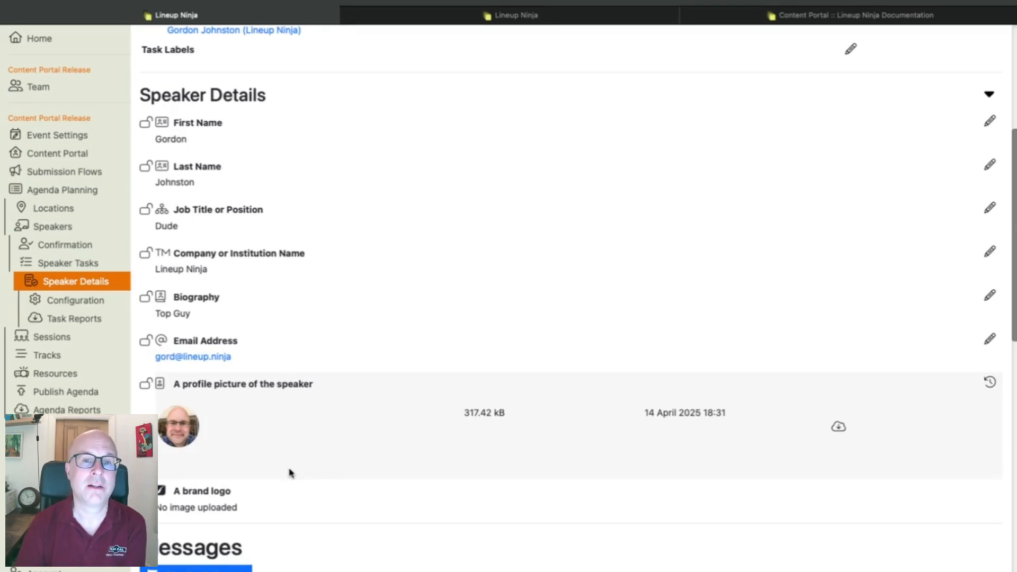
In the speaker's Content Portal form, change the Biography to "Top Guy, yes really!".
click(524, 17)
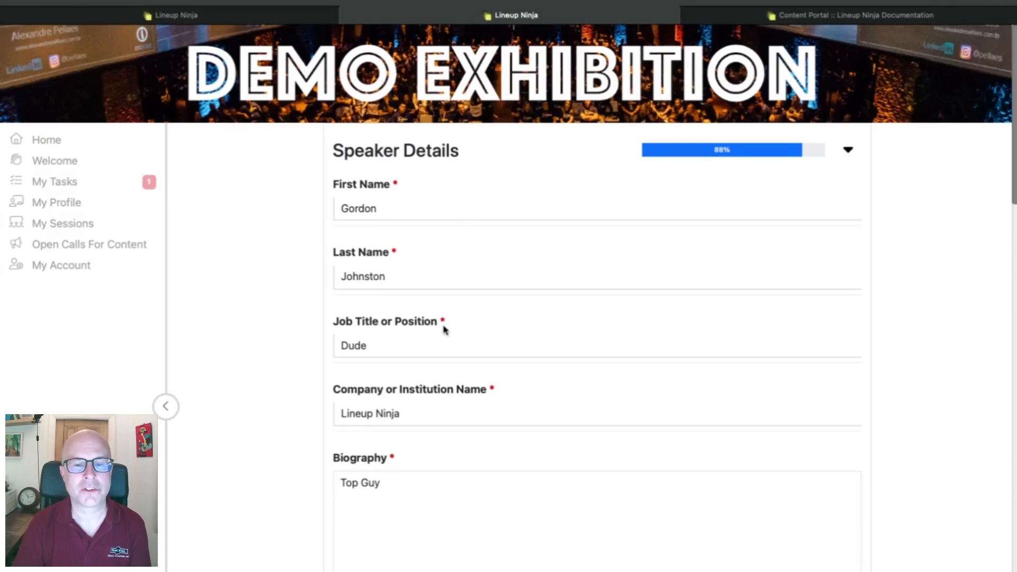
scroll(459, 374, down, 3)
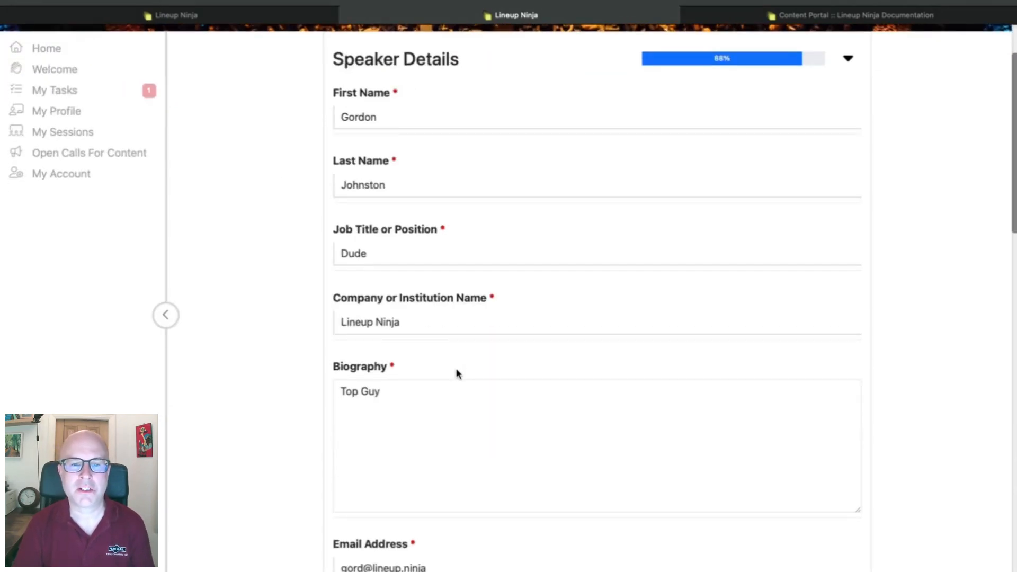
click(429, 396)
text(, )
text(yeah)
key(BackSpace)
key(BackSpace)
key(BackSpace)
text(es really!)
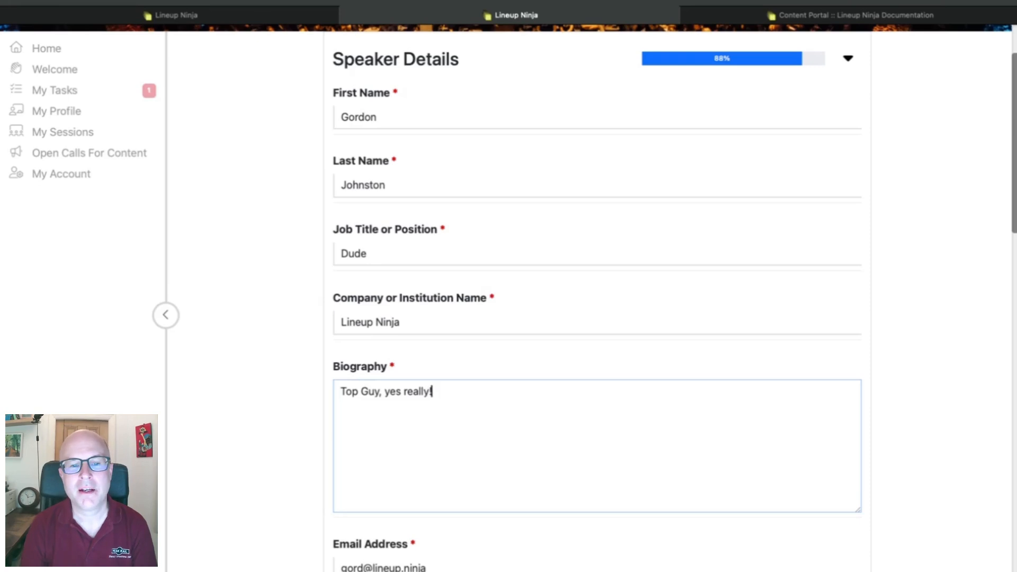
Upload the uncropped Lineup Ninja logo as the brand logo, submit the Speaker Details form for review and confirm.
scroll(597, 297, down, 9)
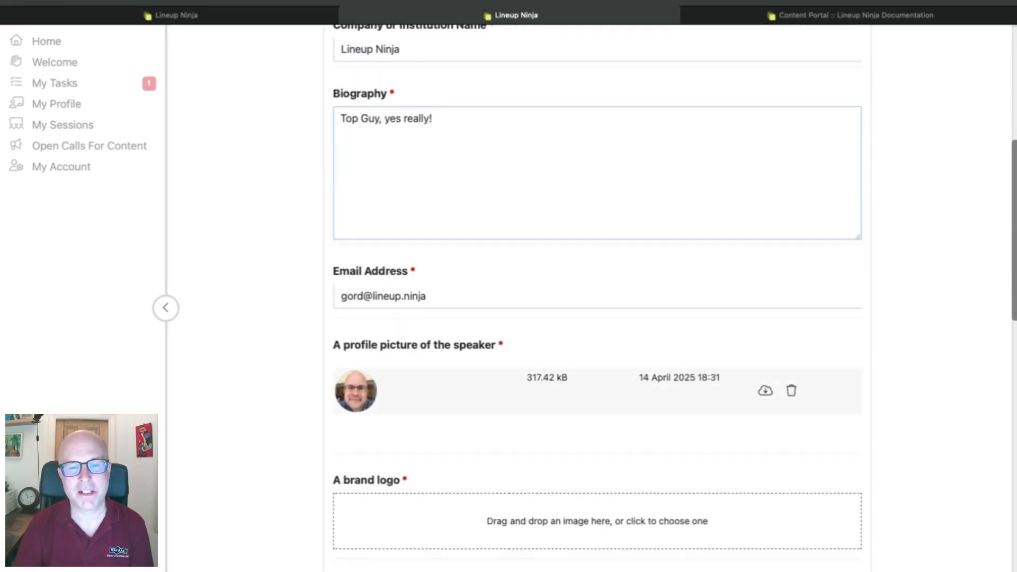
scroll(254, 350, down, 3)
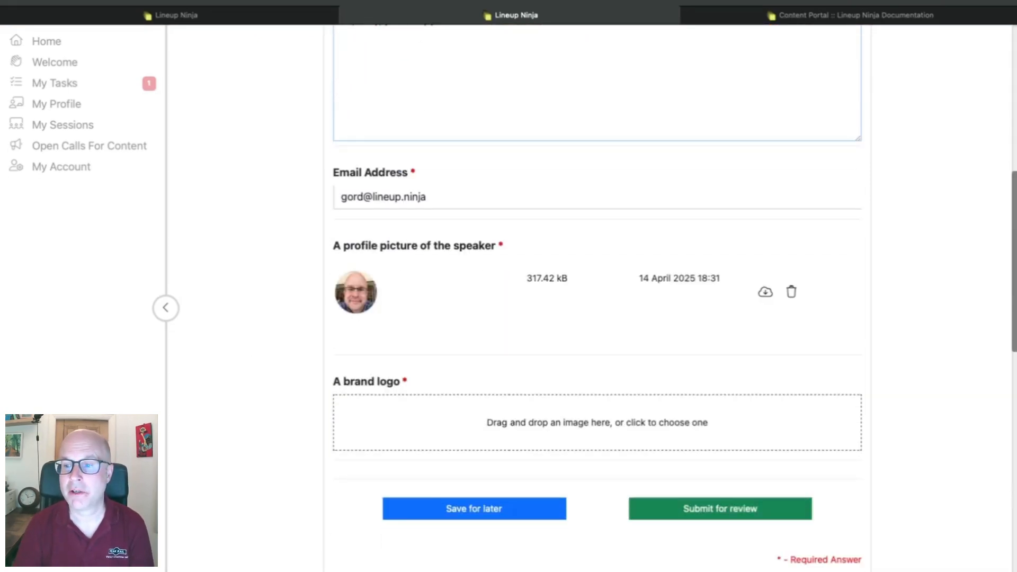
click(608, 422)
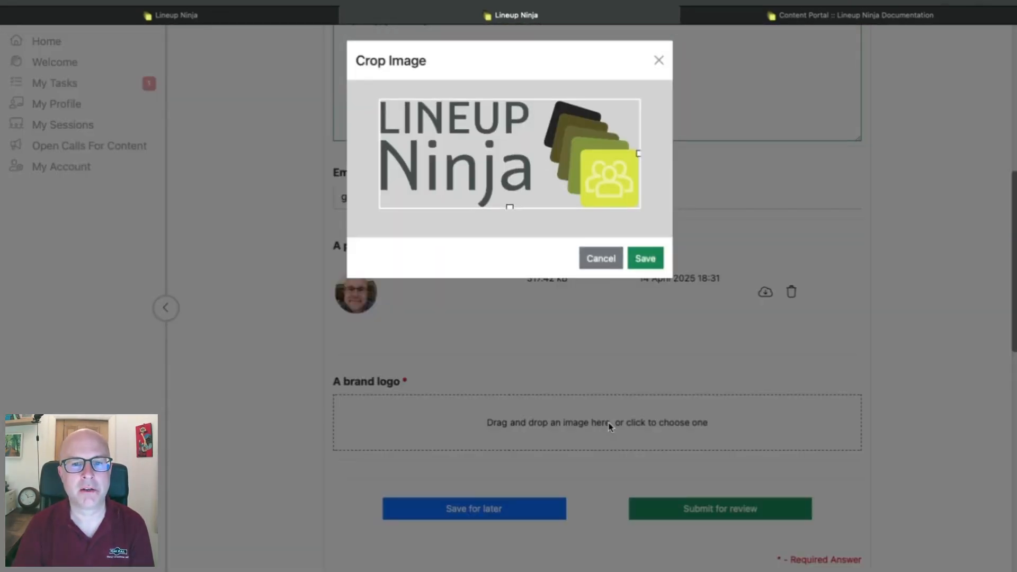
click(646, 258)
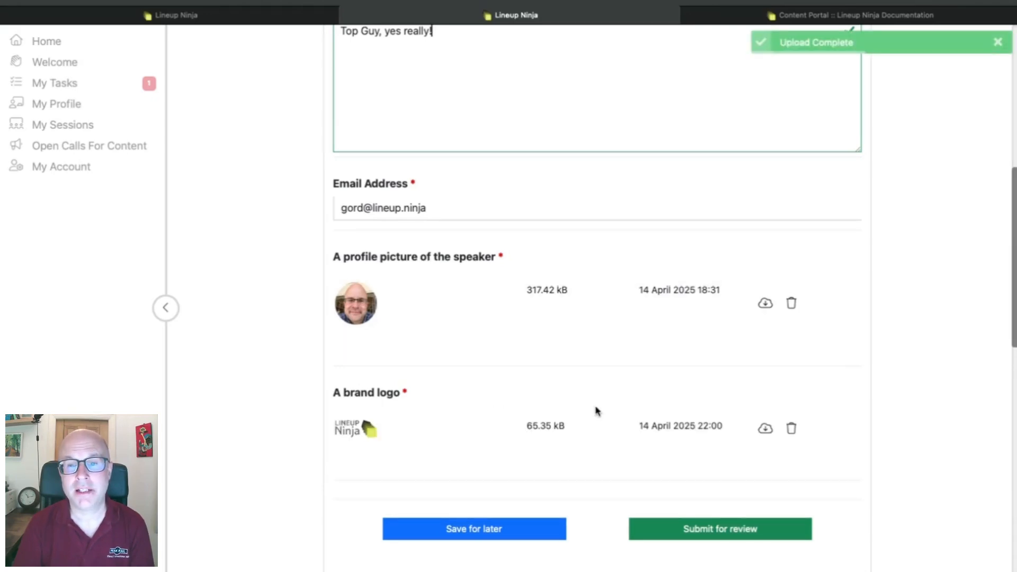
click(686, 529)
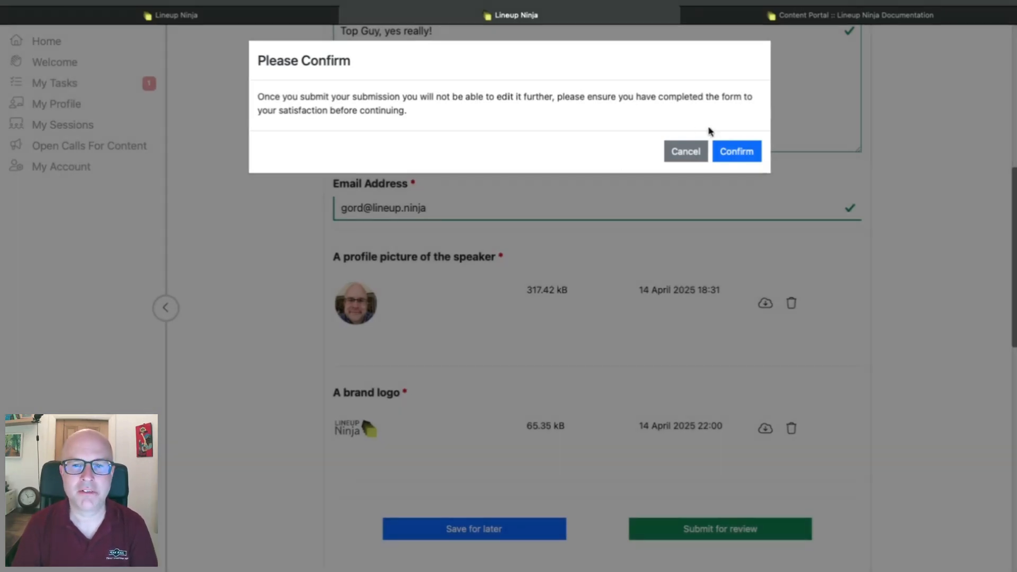
click(734, 150)
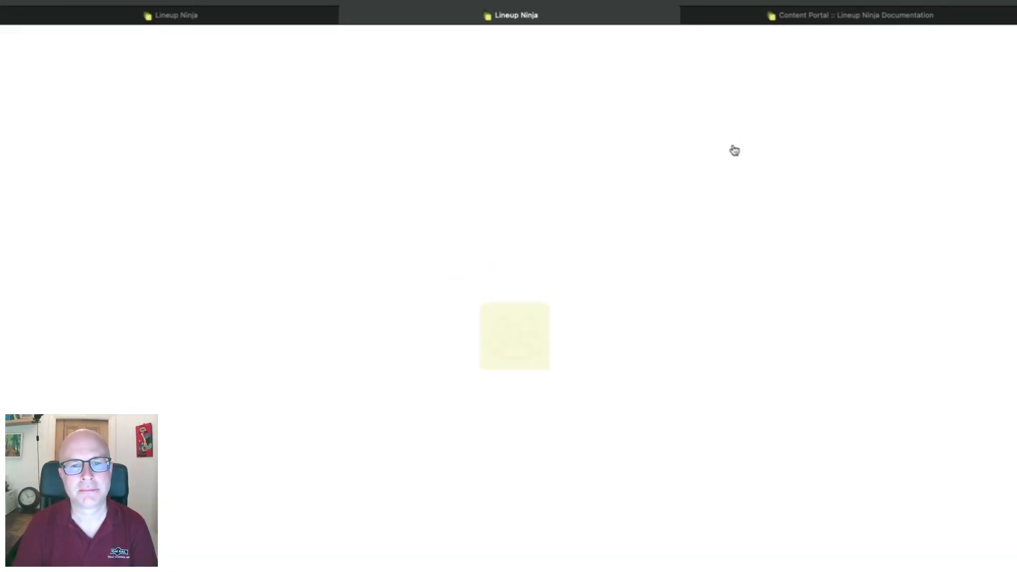
Check the submitted answers in the portal and in the organiser's task view, and return to the Speakers list.
scroll(522, 252, down, 7)
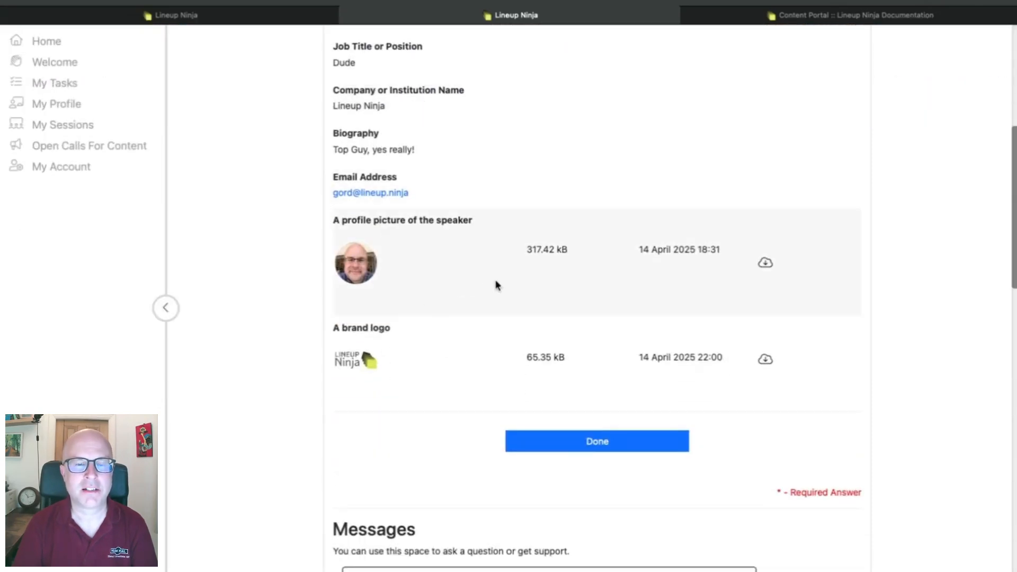
click(245, 21)
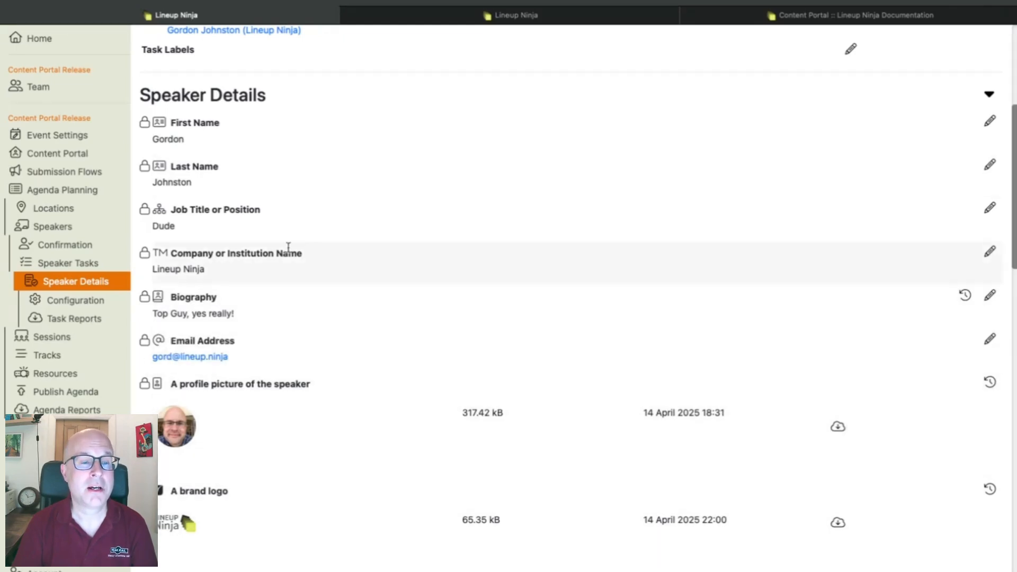
click(59, 229)
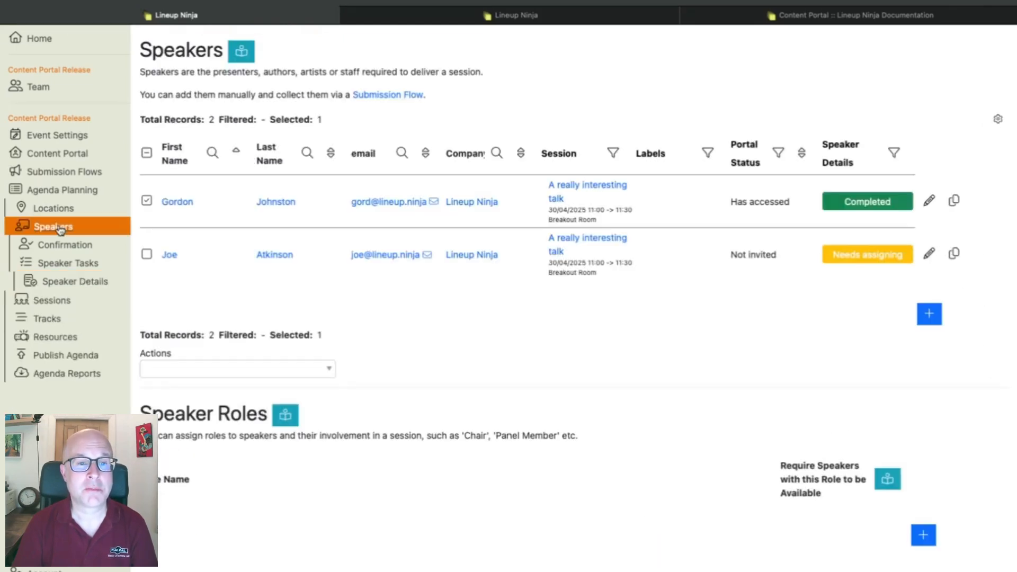
Open the first speaker's record and review the profile fields, the profile picture and the company logo.
click(171, 201)
scroll(454, 380, down, 1)
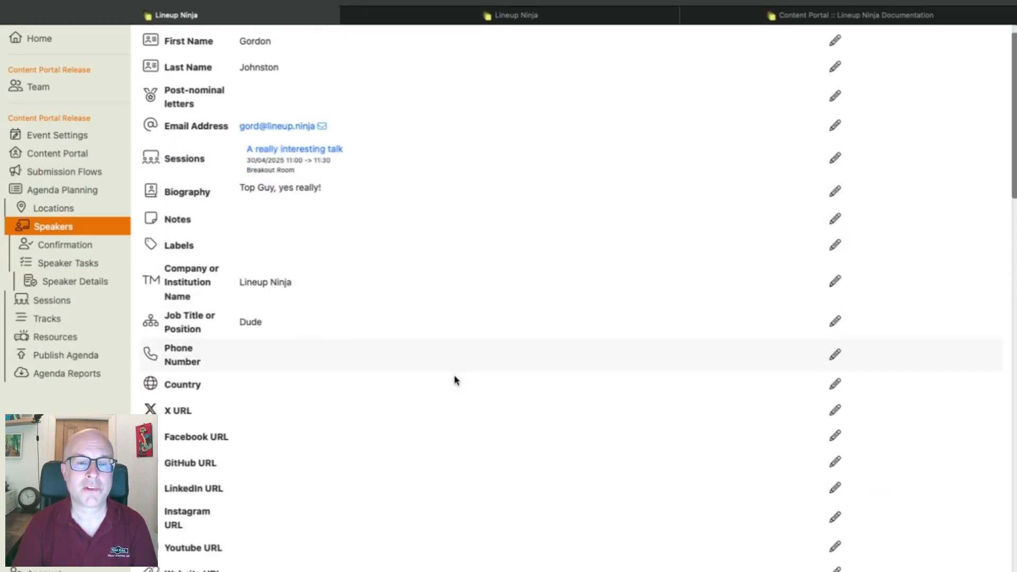
scroll(297, 201, down, 3)
scroll(402, 286, down, 5)
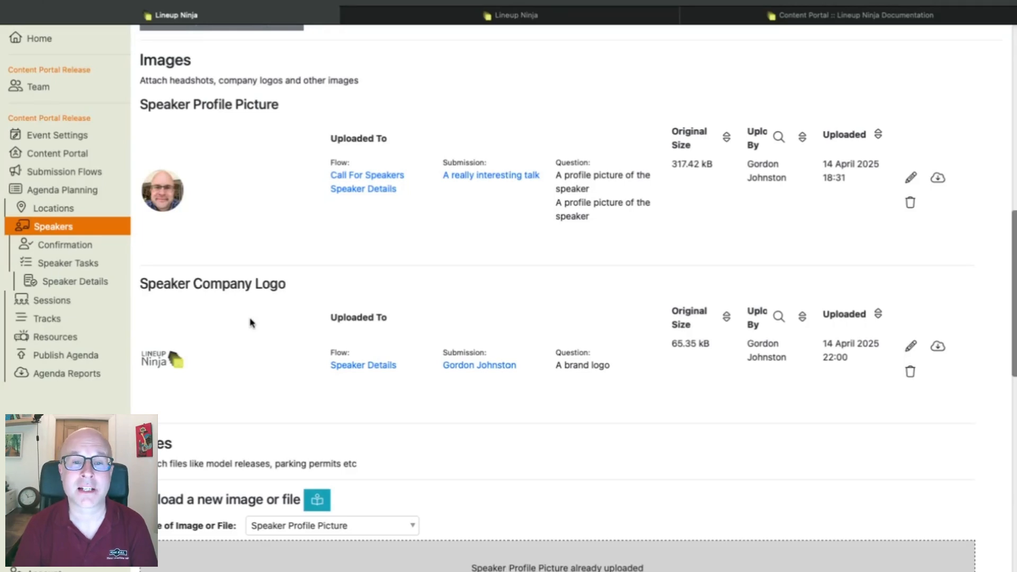
scroll(225, 230, up, 5)
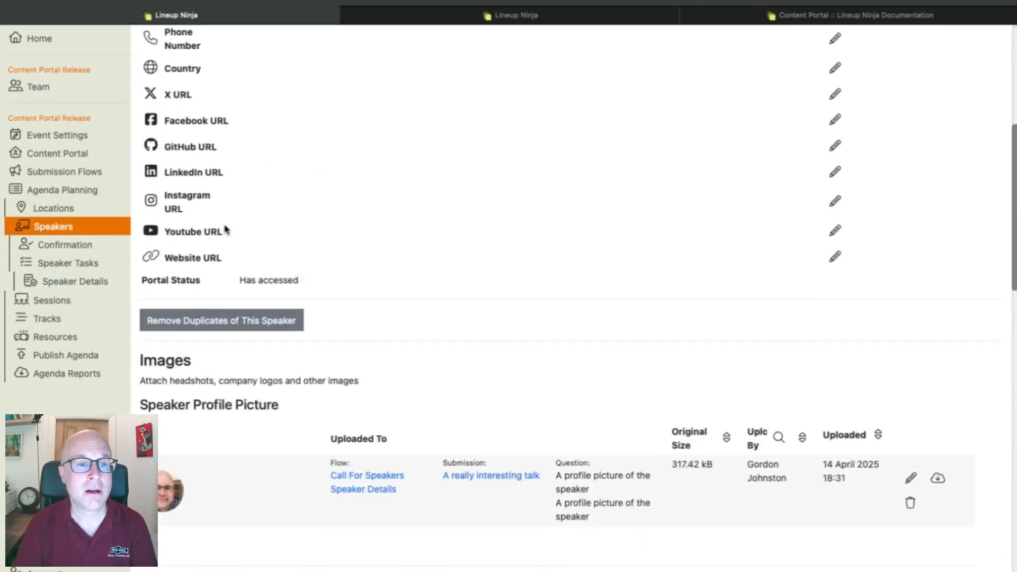
scroll(322, 170, up, 6)
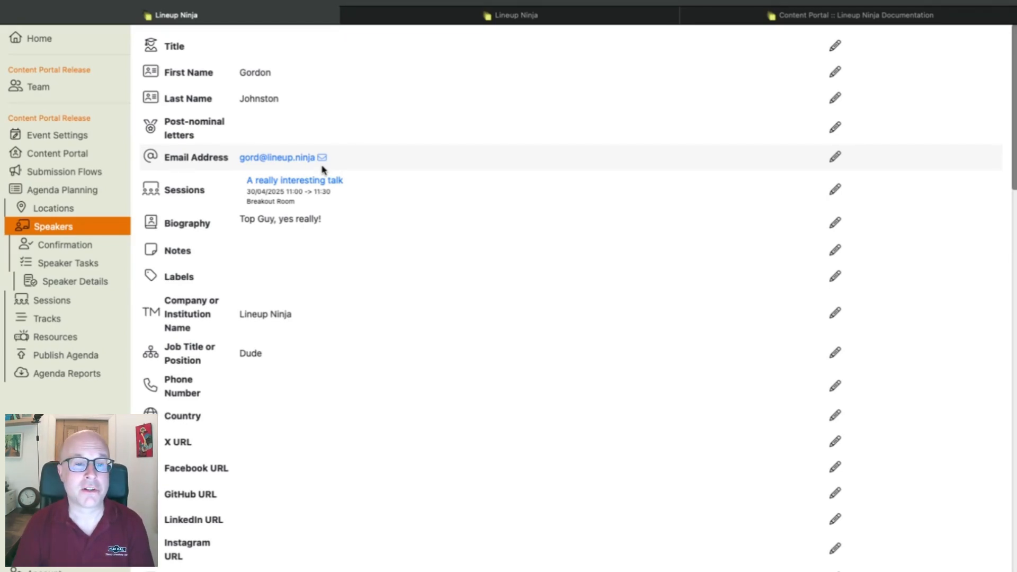
Change the speaker's Job Title or Position to "Duder" and save it.
click(836, 353)
text(r)
key(Return)
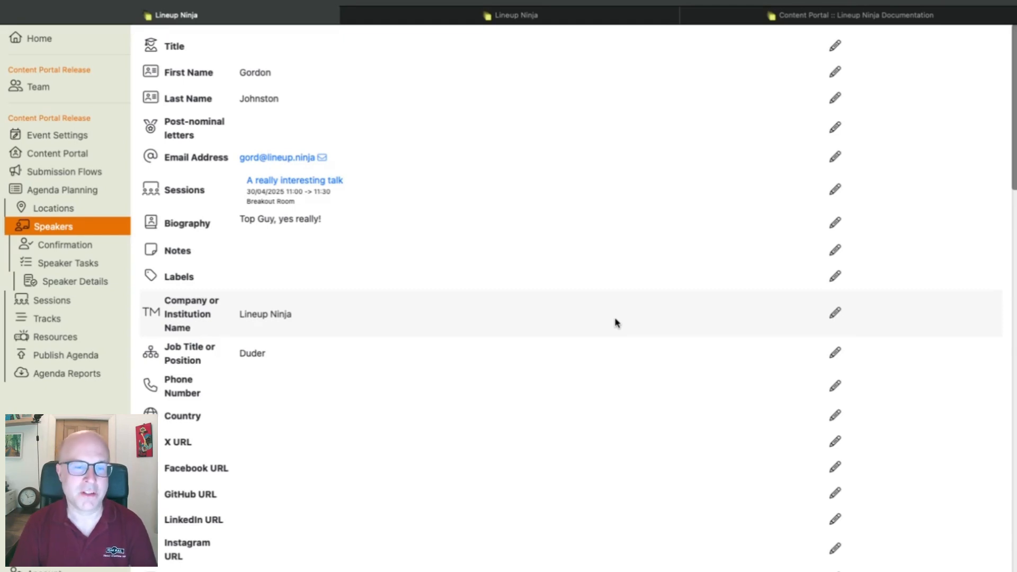
Open the speaker's completed Speaker Details task, inspect the answer history of Job Title or Position, and look over the remaining answers.
click(74, 282)
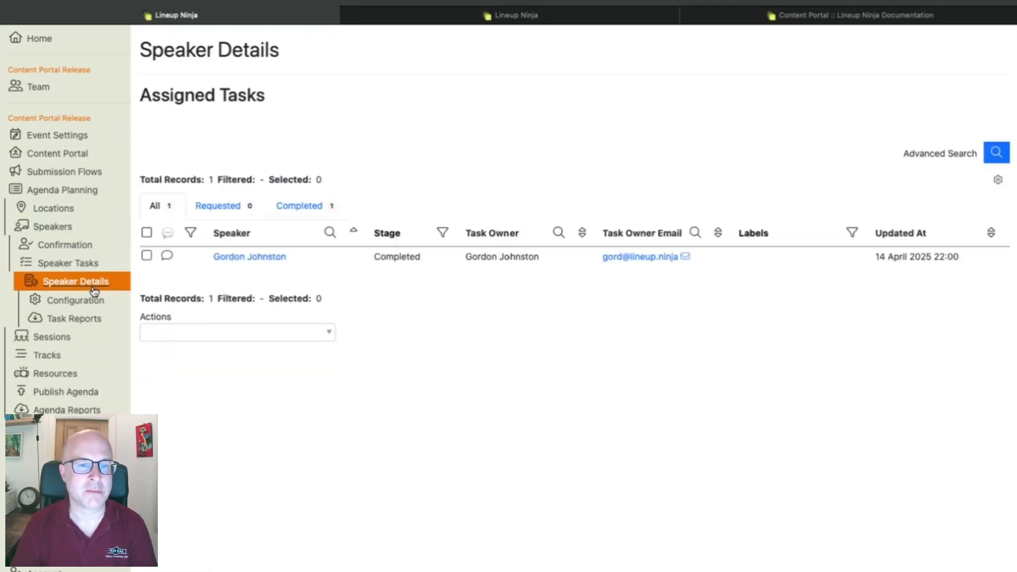
click(267, 256)
scroll(284, 351, down, 3)
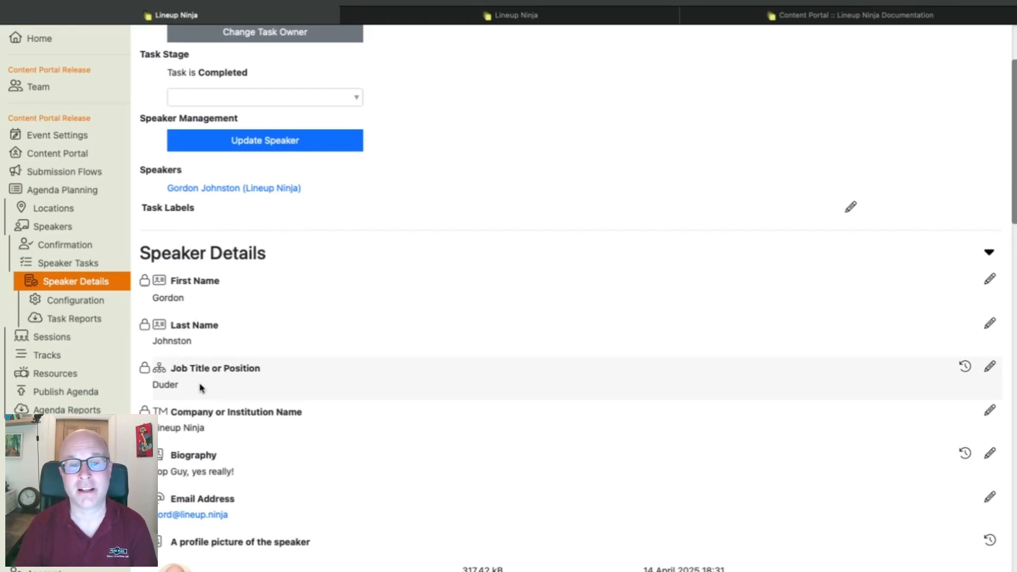
click(961, 369)
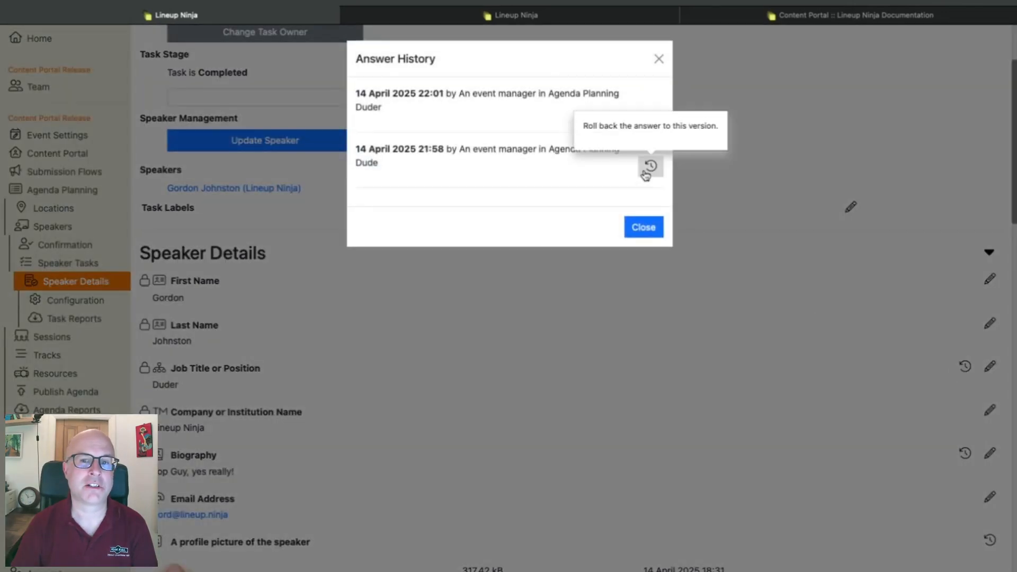
click(658, 60)
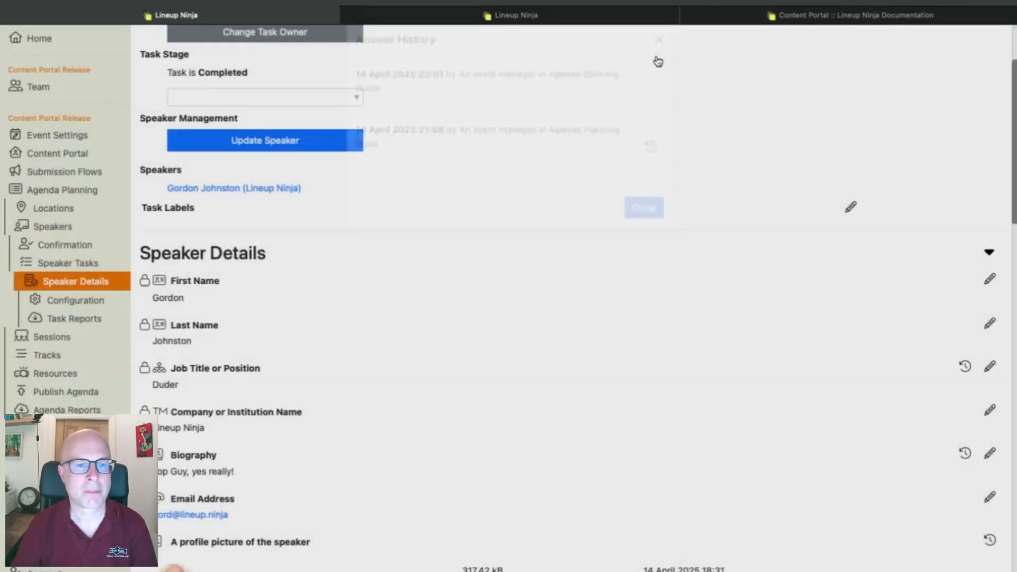
scroll(352, 351, down, 3)
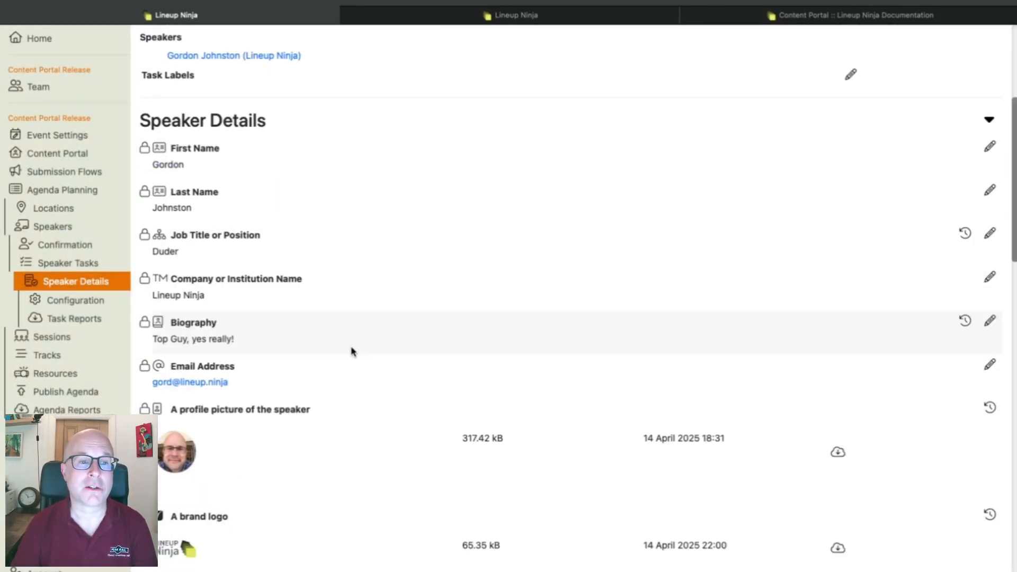
View the Session Tasks page with its available task types and return to Sessions.
click(56, 337)
click(81, 269)
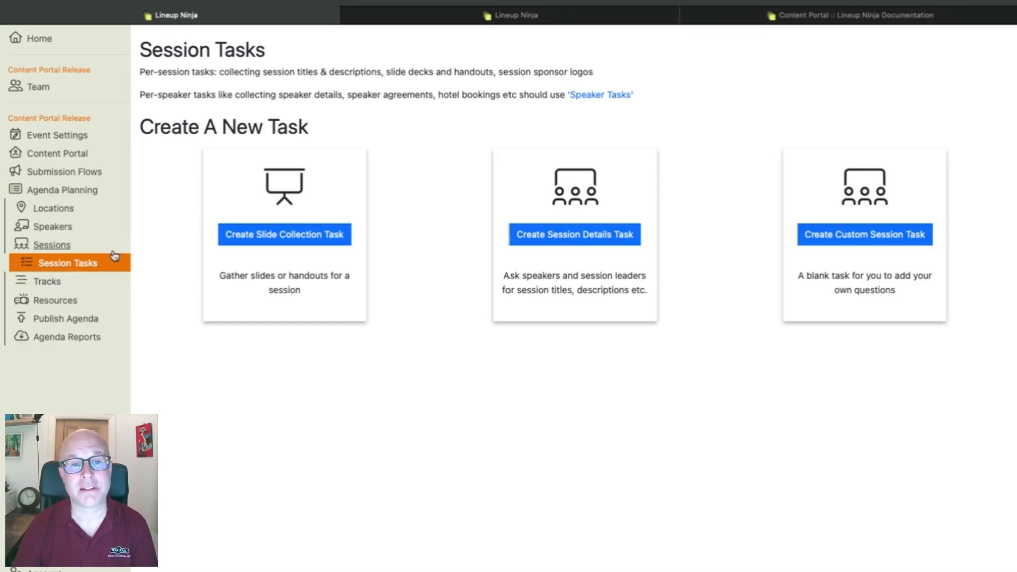
click(53, 245)
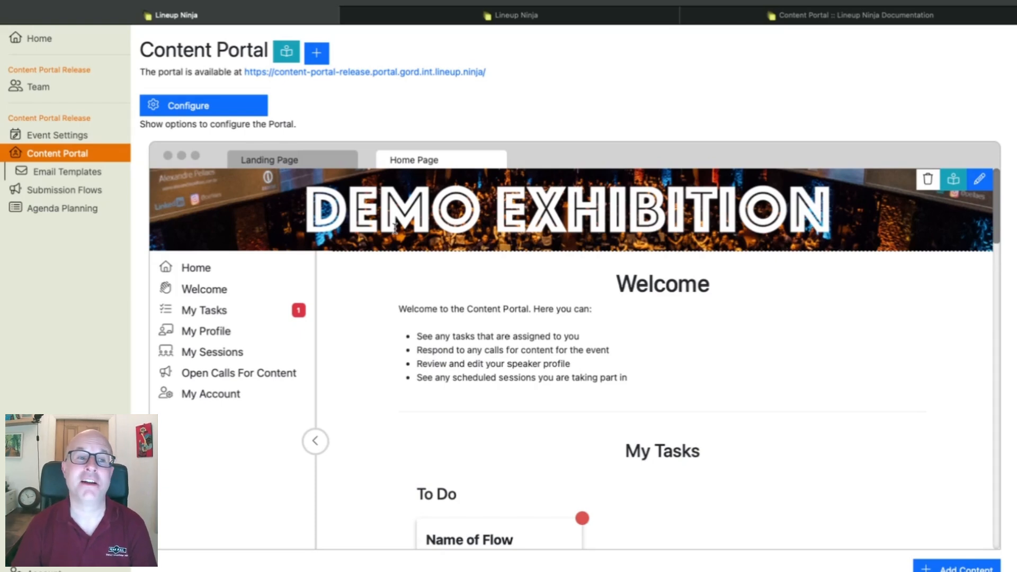
Review the Content Portal opt-in notice on the team page and reopen the Content Portal page of the Content Portal Release event.
click(48, 90)
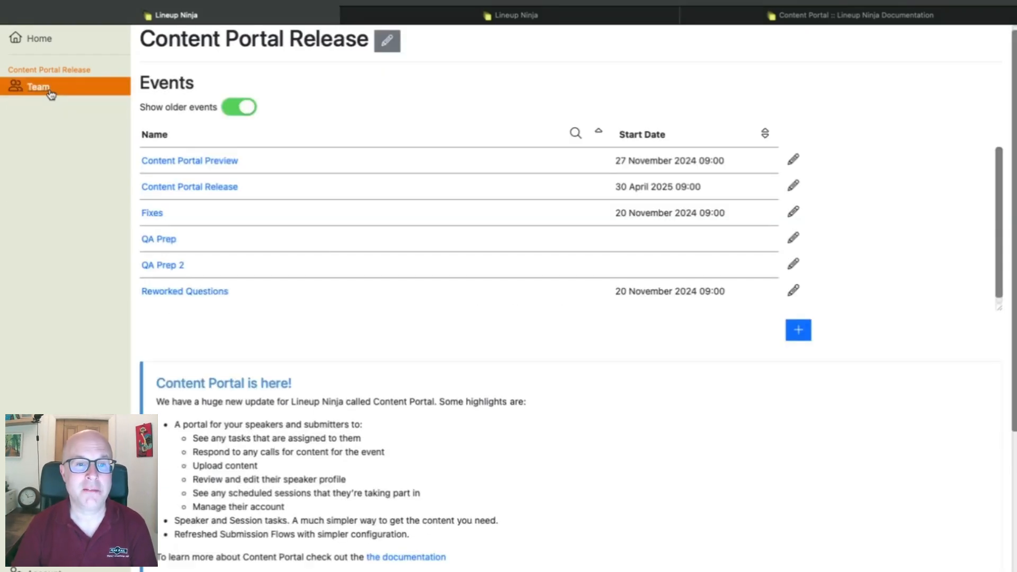
scroll(371, 413, down, 3)
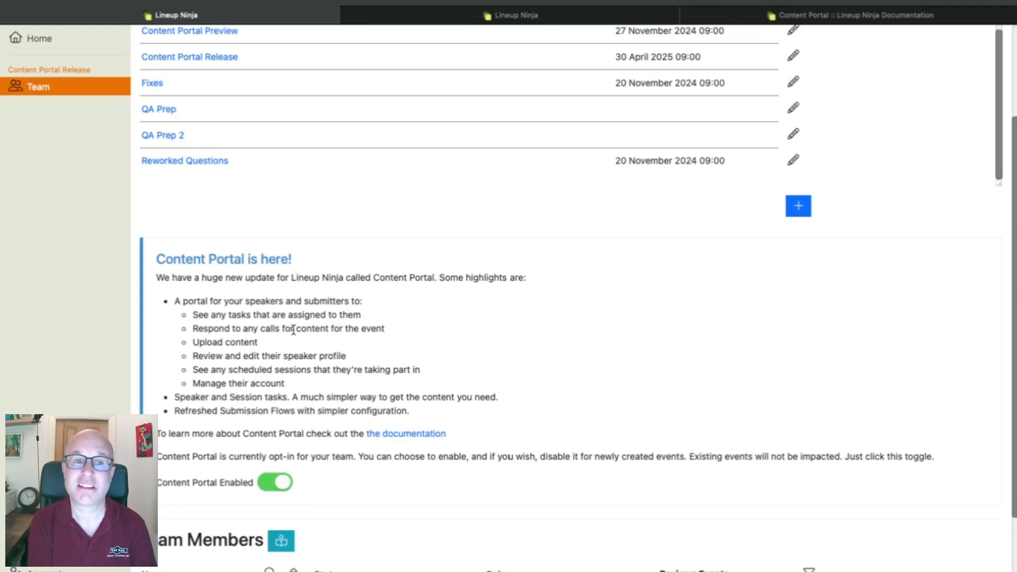
scroll(293, 330, up, 2)
click(207, 135)
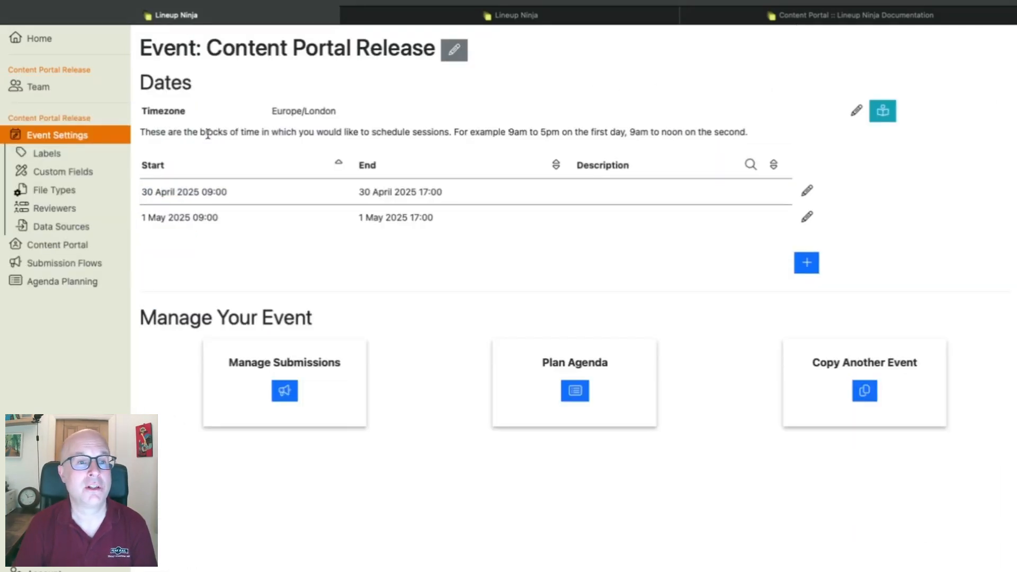
click(68, 246)
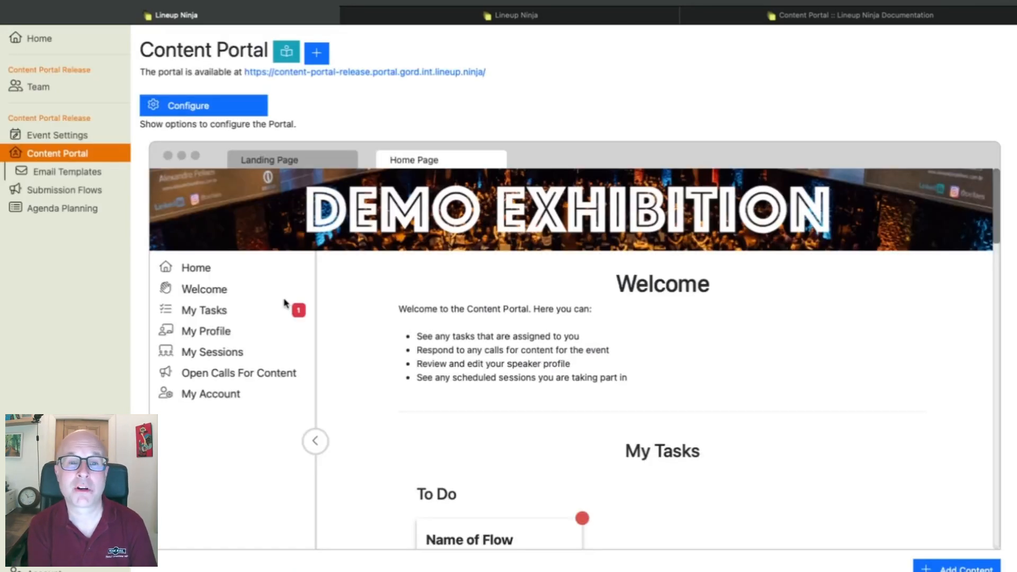